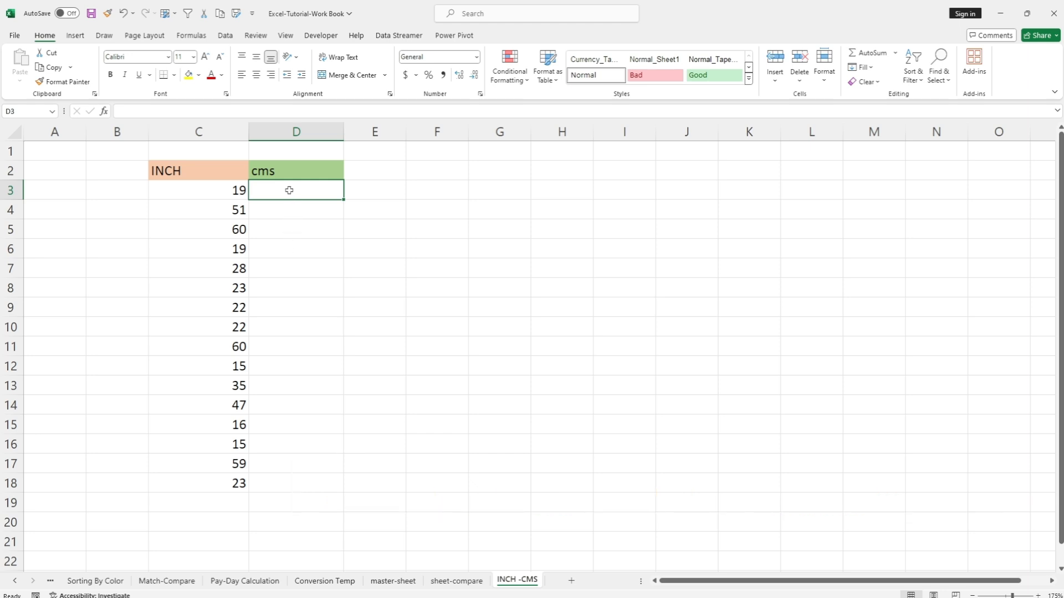
Step: Start a CONVERT formula in D3 with 19 as the number and "in" as the source unit
double_click(290, 190)
type("=")
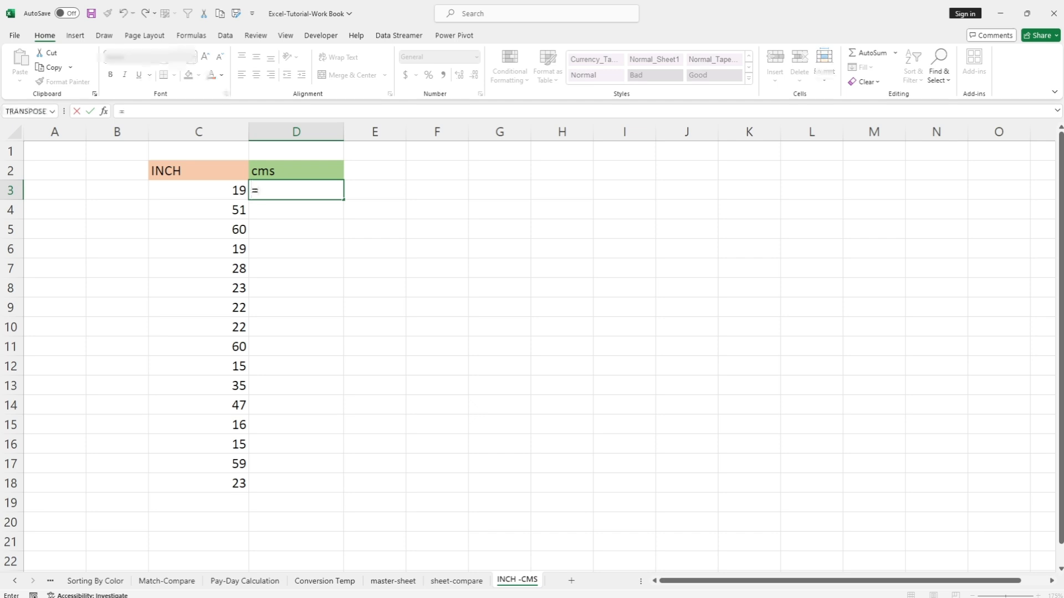
type("CONVERT")
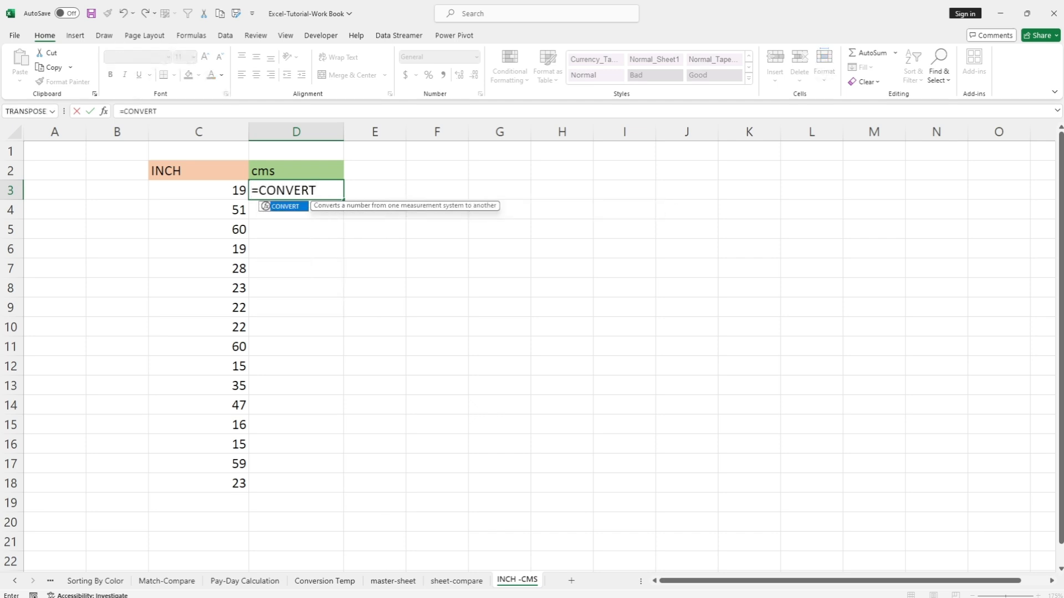
type("(")
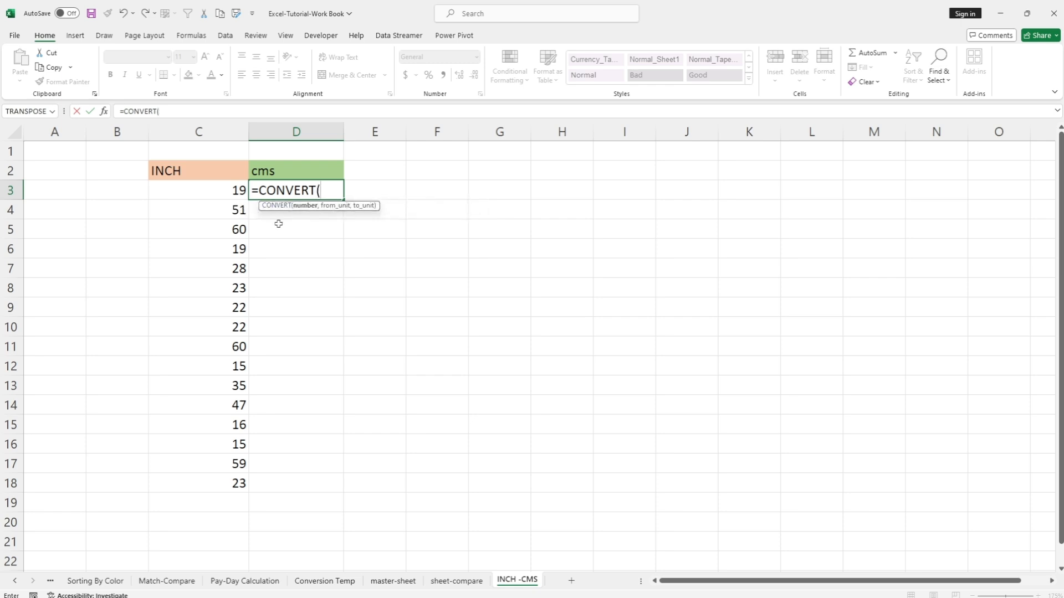
type("19,")
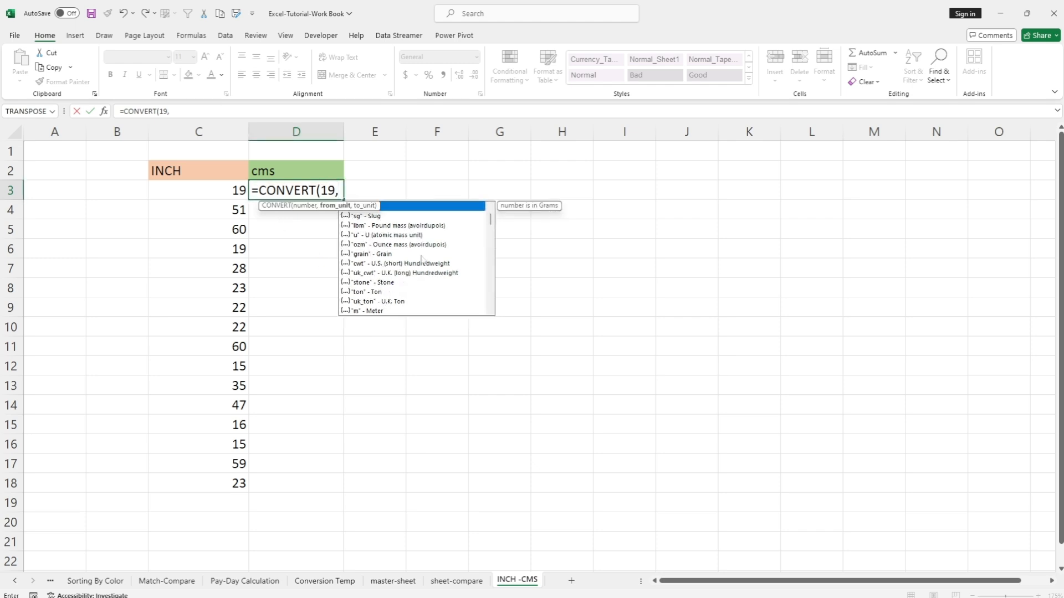
scroll(421, 261, "down", 2)
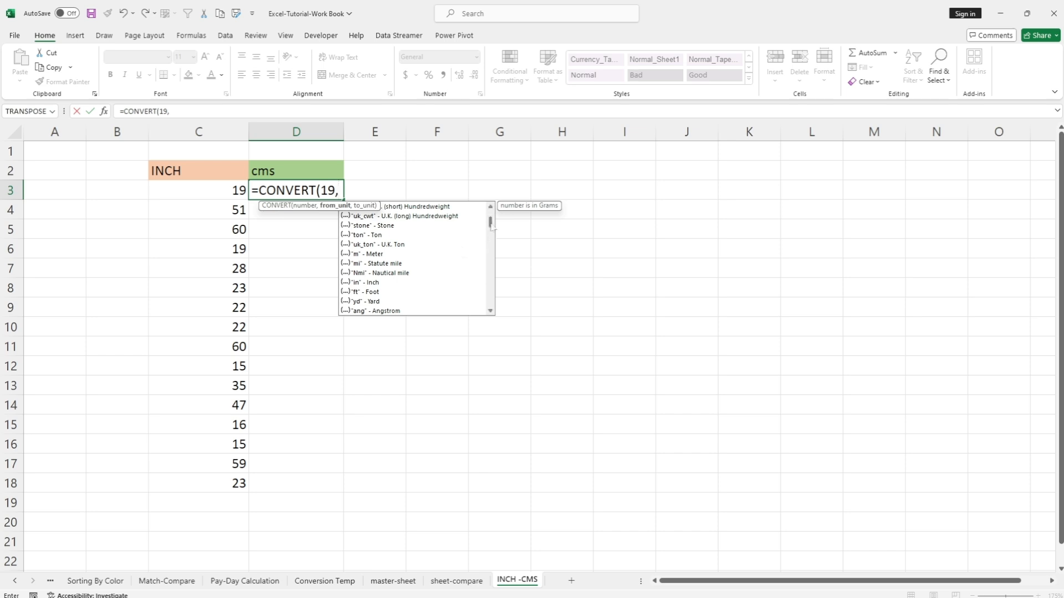
left_click_drag(491, 226, 492, 230)
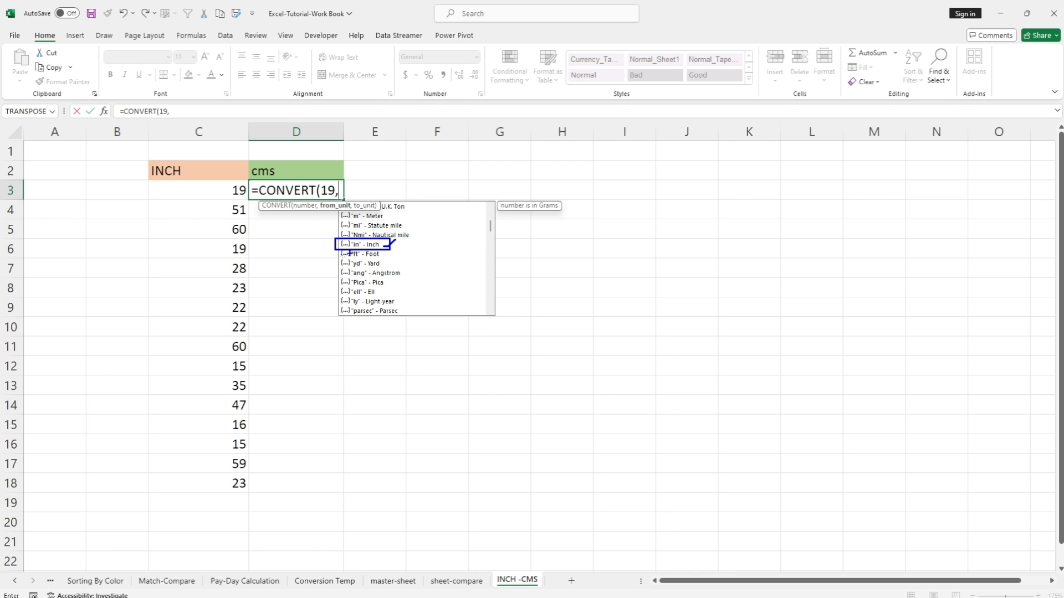
scroll(366, 254, "up", 3)
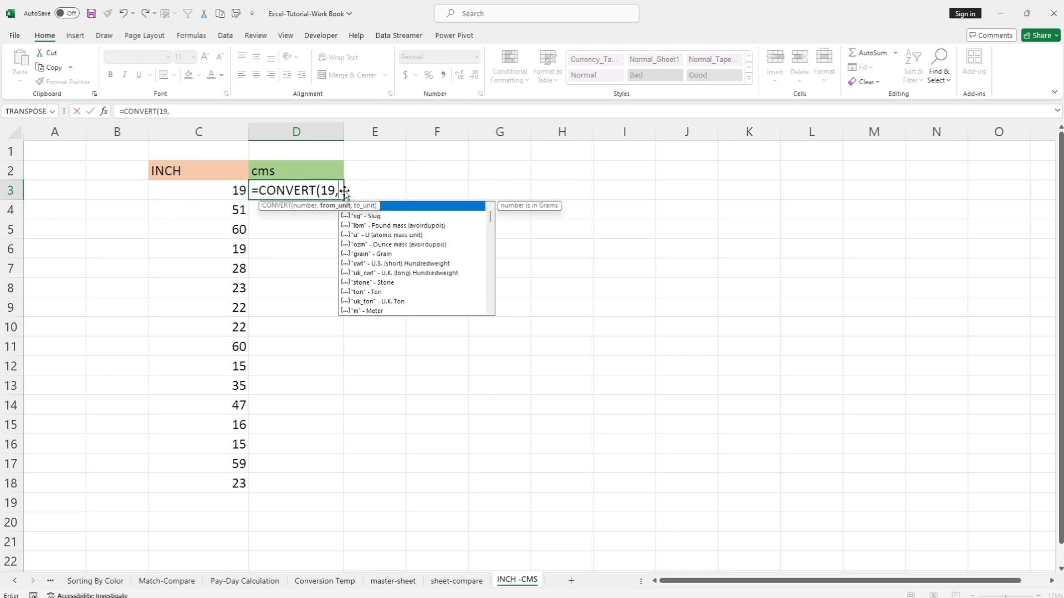
key("F2")
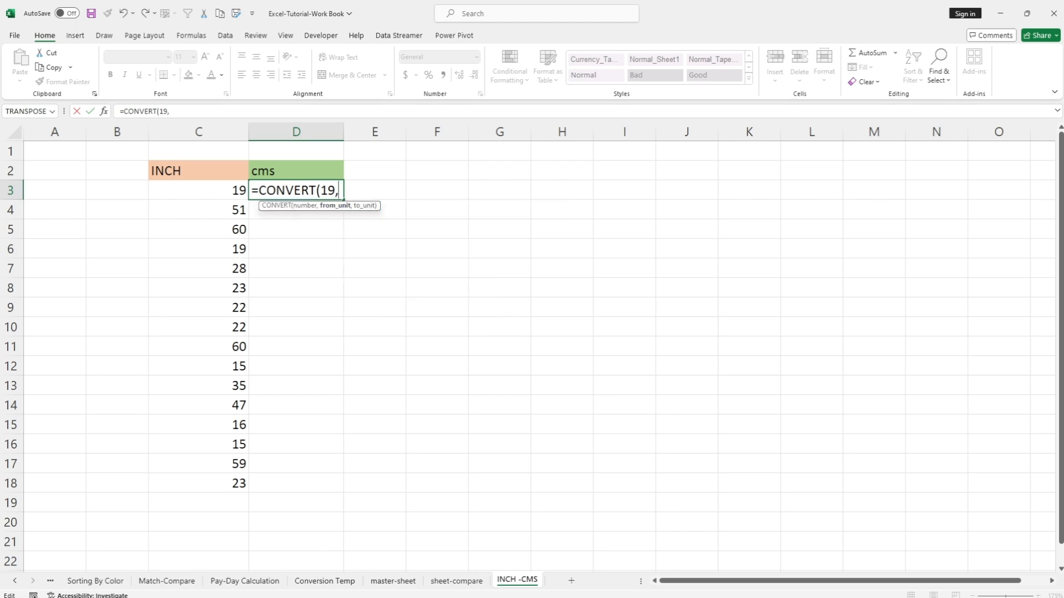
type("\"")
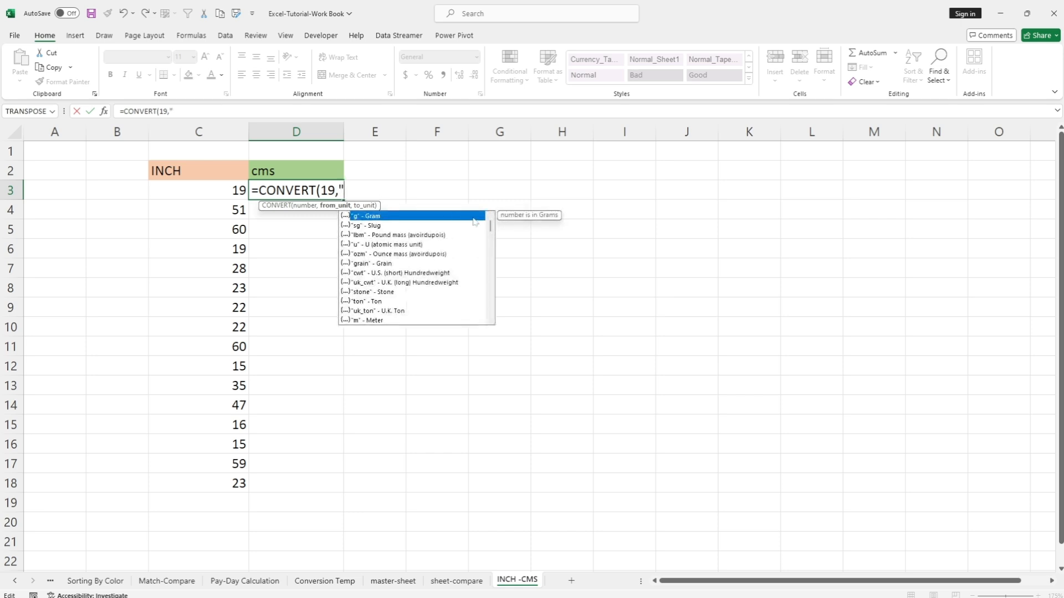
type("in\",")
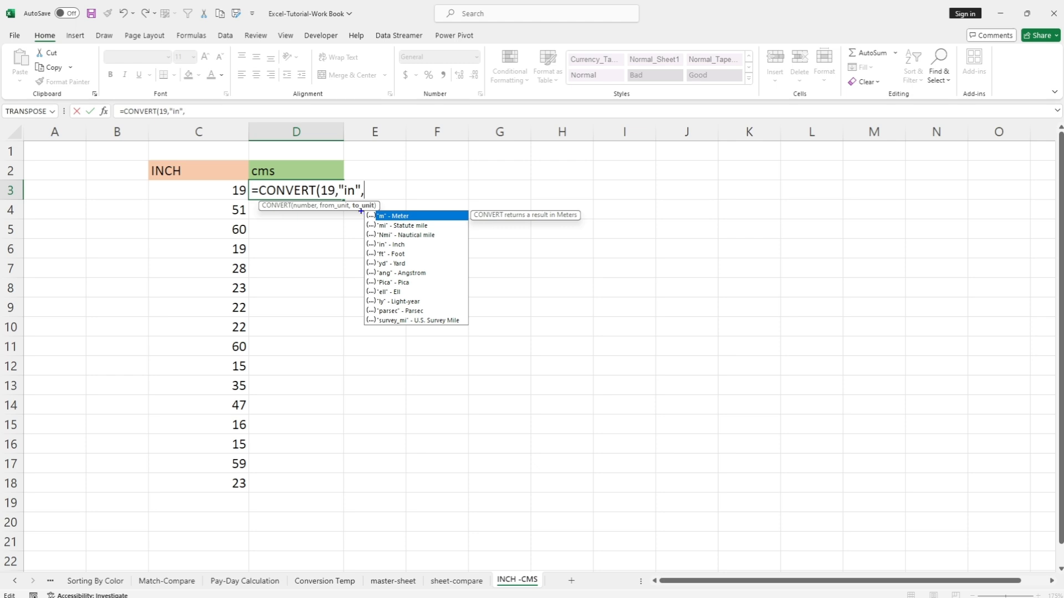
Step: Complete the D3 formula with "m" as the target unit, giving =CONVERT(19,"in","m"), and enter it
left_click_drag(362, 211, 468, 222)
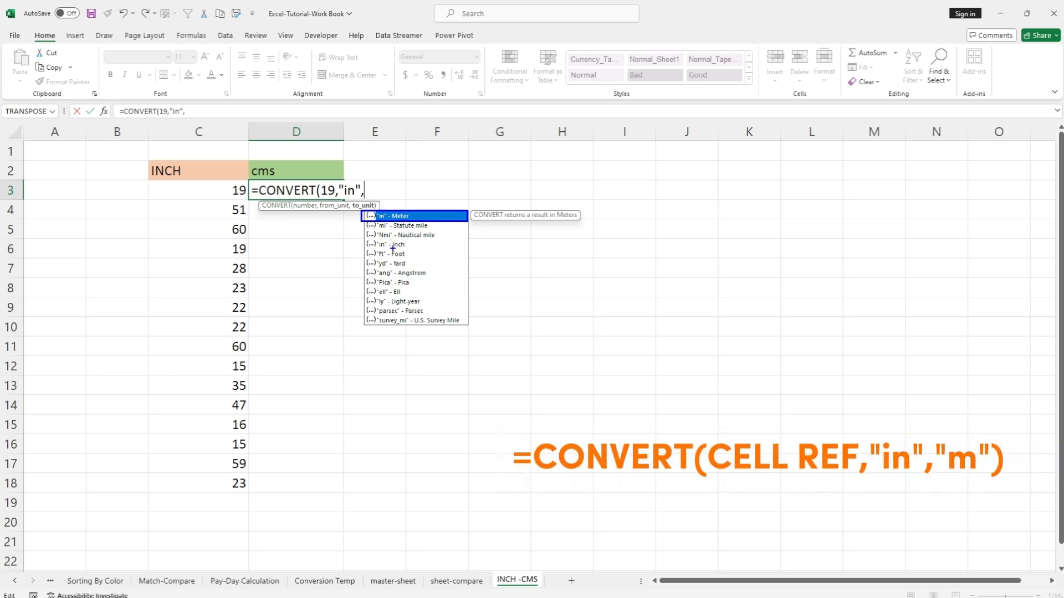
key("Escape")
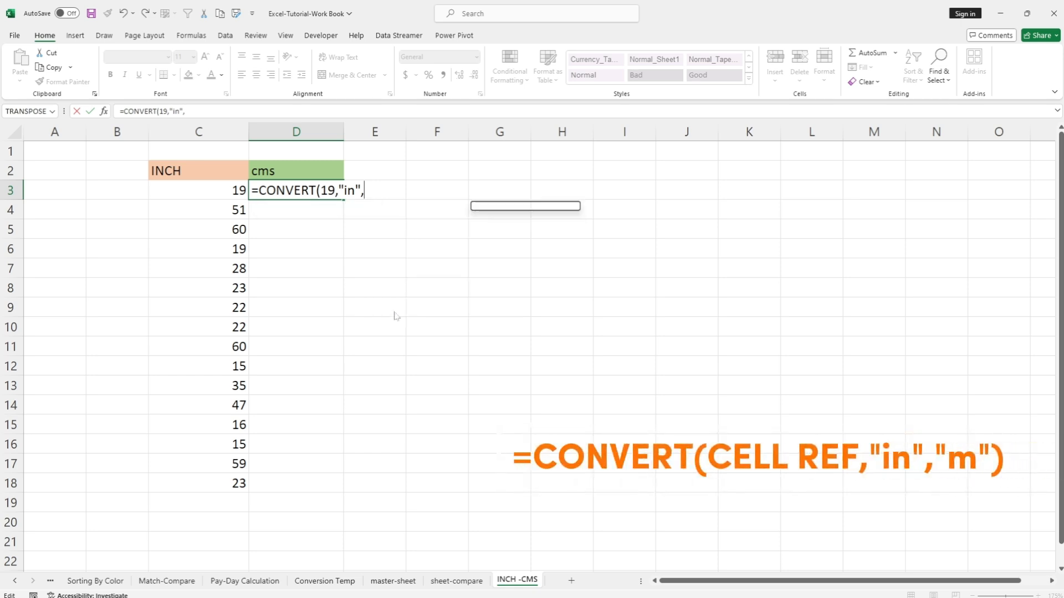
key("Escape")
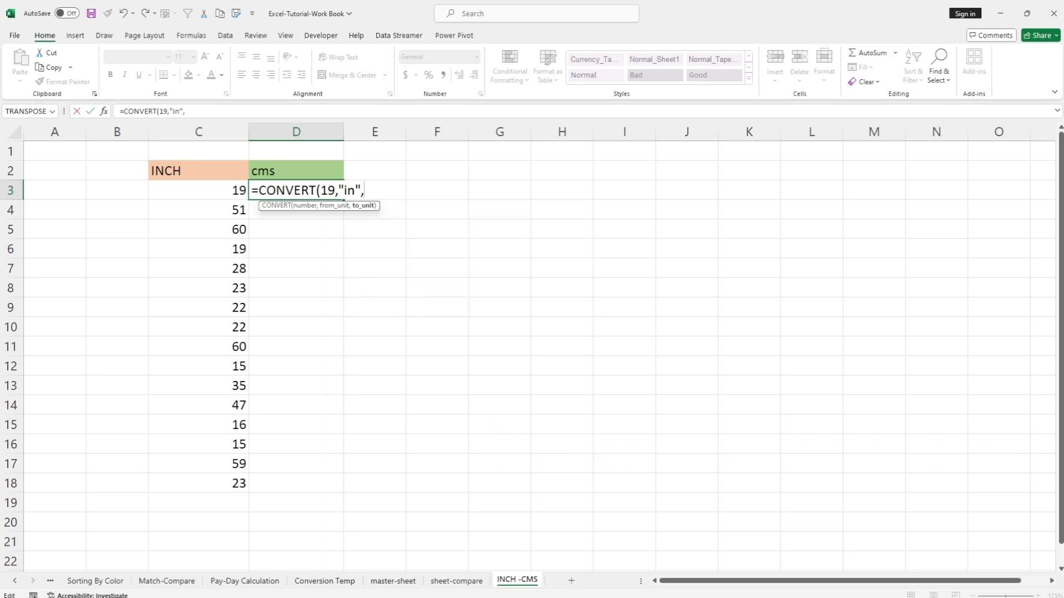
type("\"")
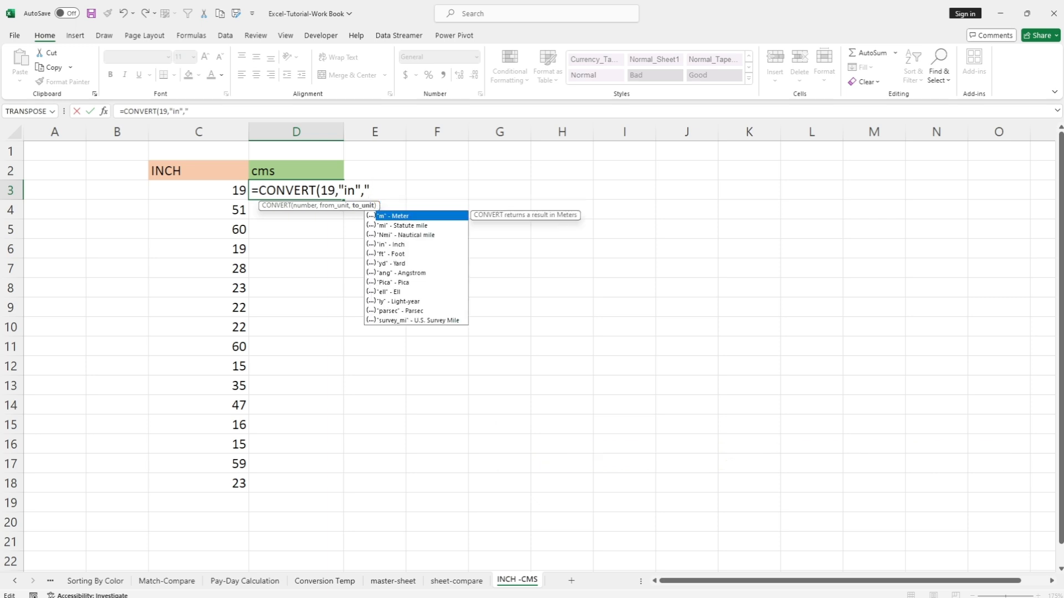
type("m\")")
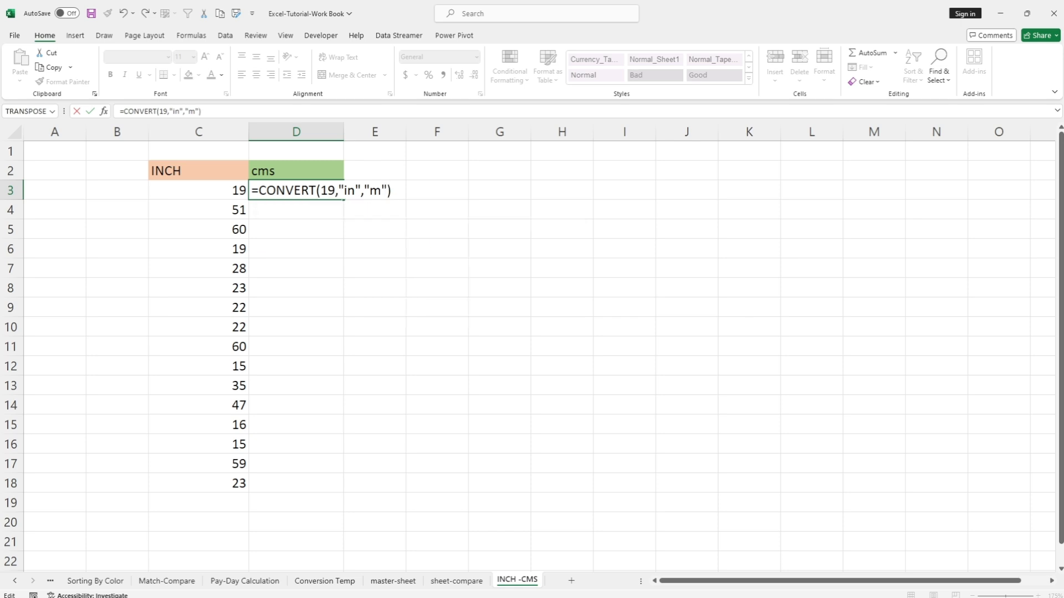
key("Return")
left_click(308, 244)
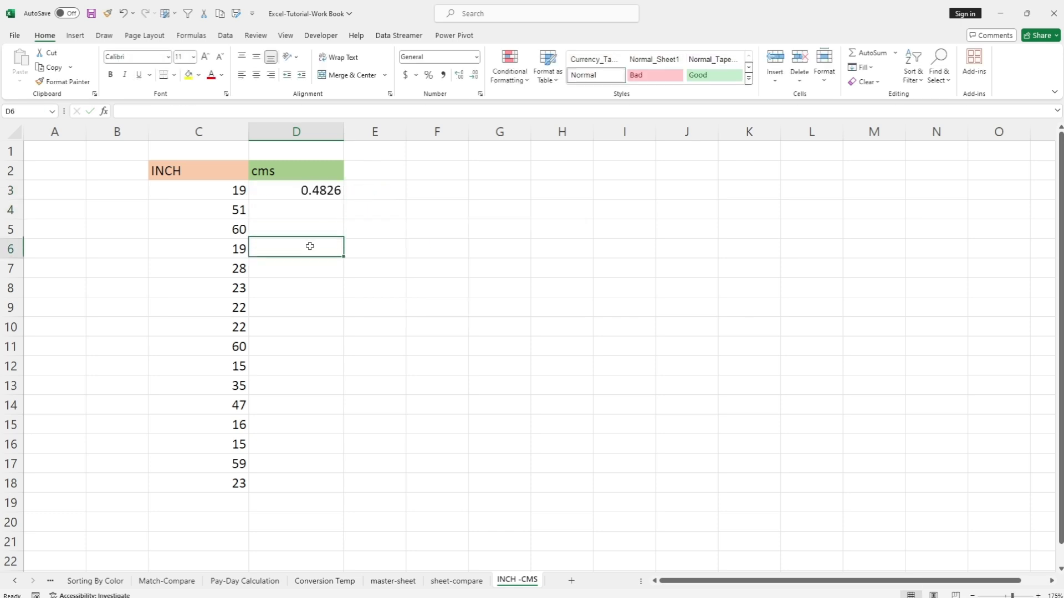
left_click(303, 191)
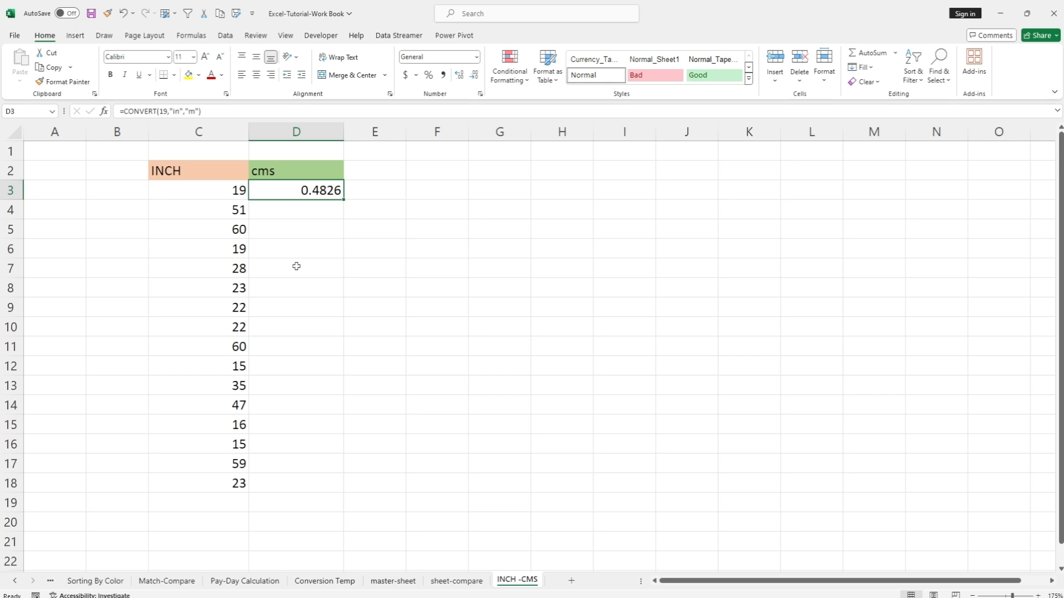
key("ctrl+2")
mouse_move(148, 183)
left_mouse_down()
mouse_move(248, 187)
mouse_move(249, 198)
left_mouse_up()
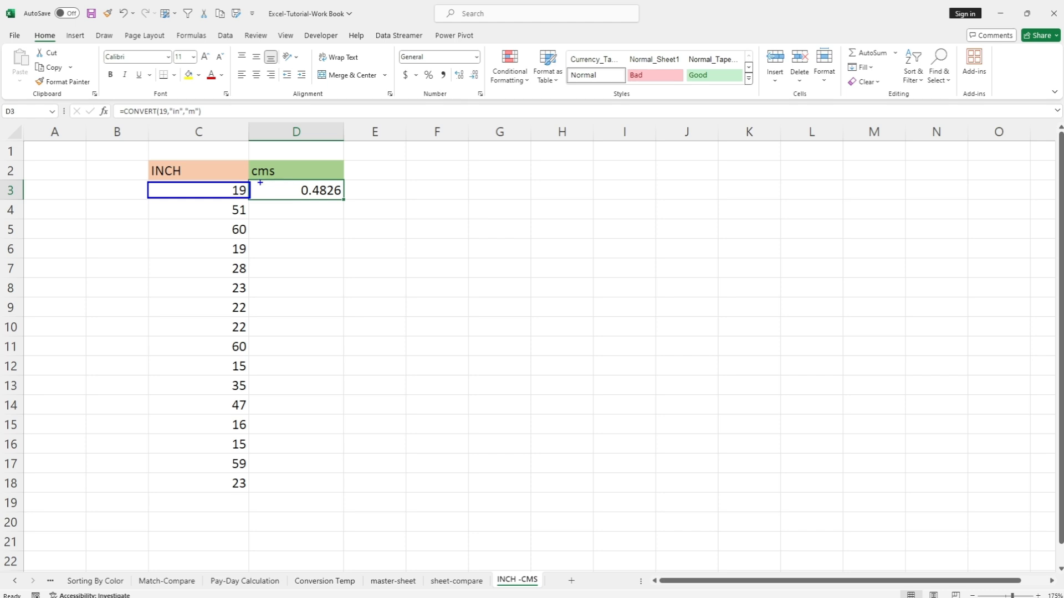
key("Escape")
Step: Change the header in D2 to "Meter"
double_click(293, 170)
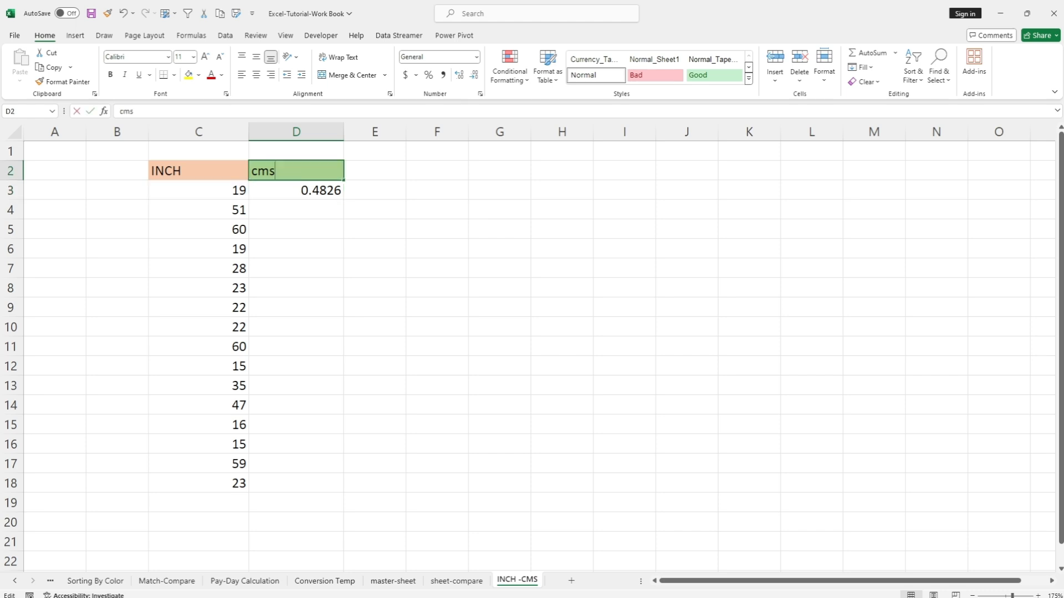
left_click_drag(281, 171, 228, 170)
key("BackSpace")
type("Meter")
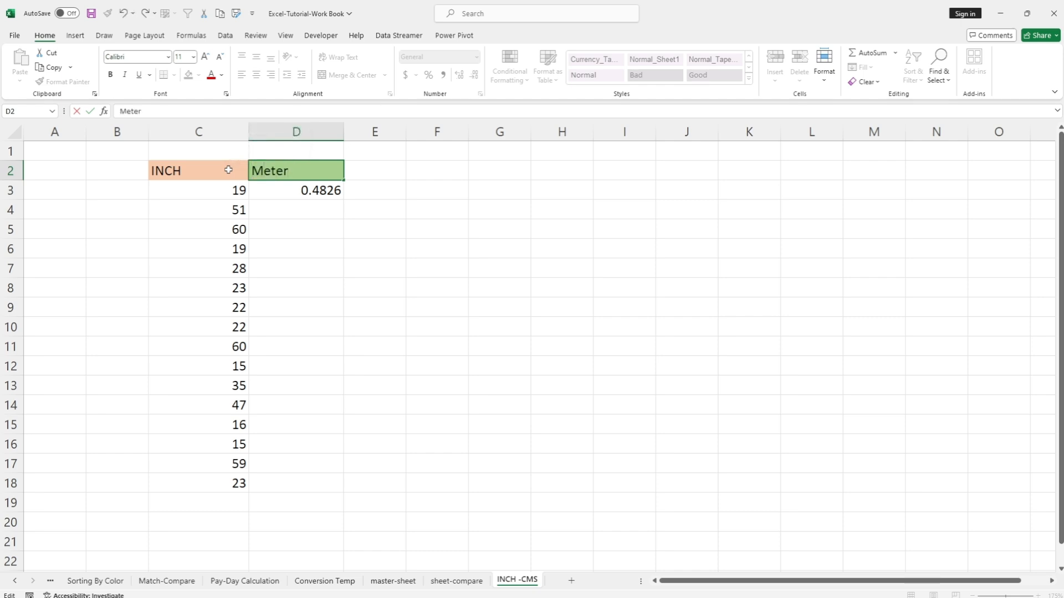
left_click(296, 221)
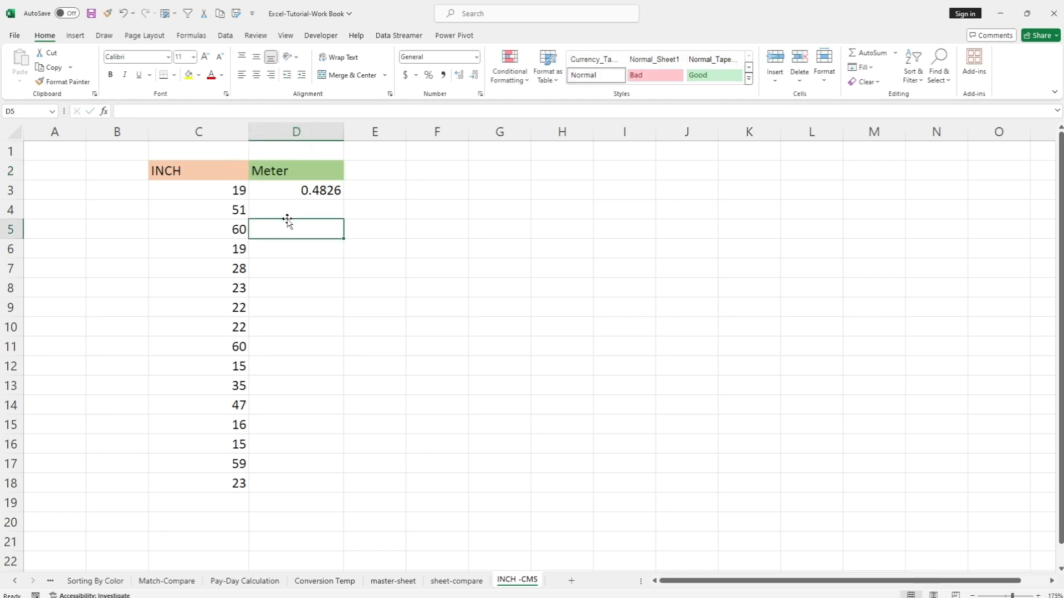
left_click(295, 192)
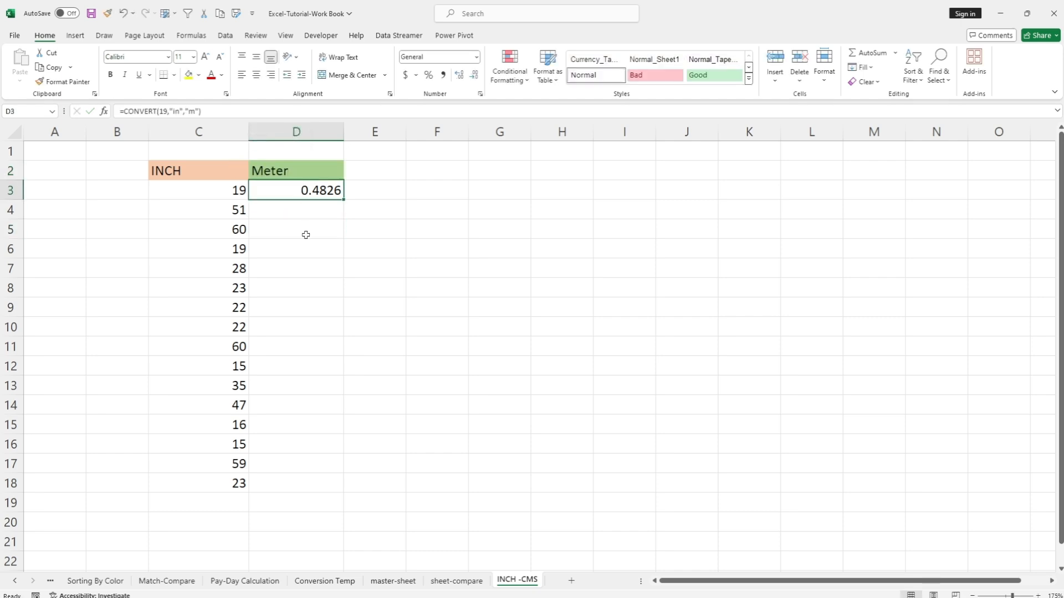
Step: Add the header "cms" in E2 beside the Meter column
left_click(360, 171)
type("Cm")
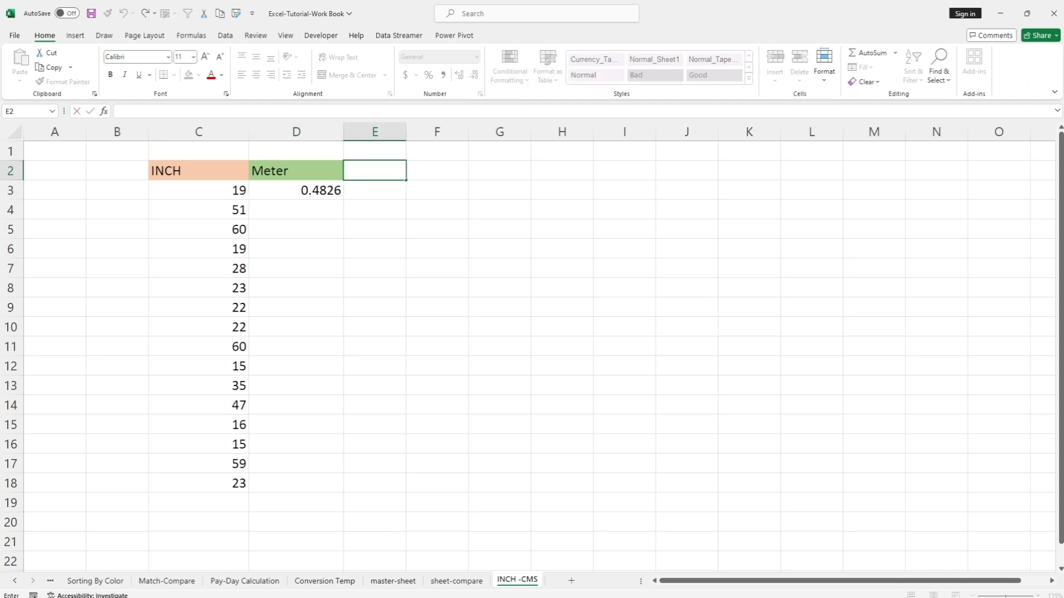
type("s")
key("BackSpace")
key("BackSpace")
key("BackSpace")
type("cms")
left_click_drag(278, 223, 353, 221)
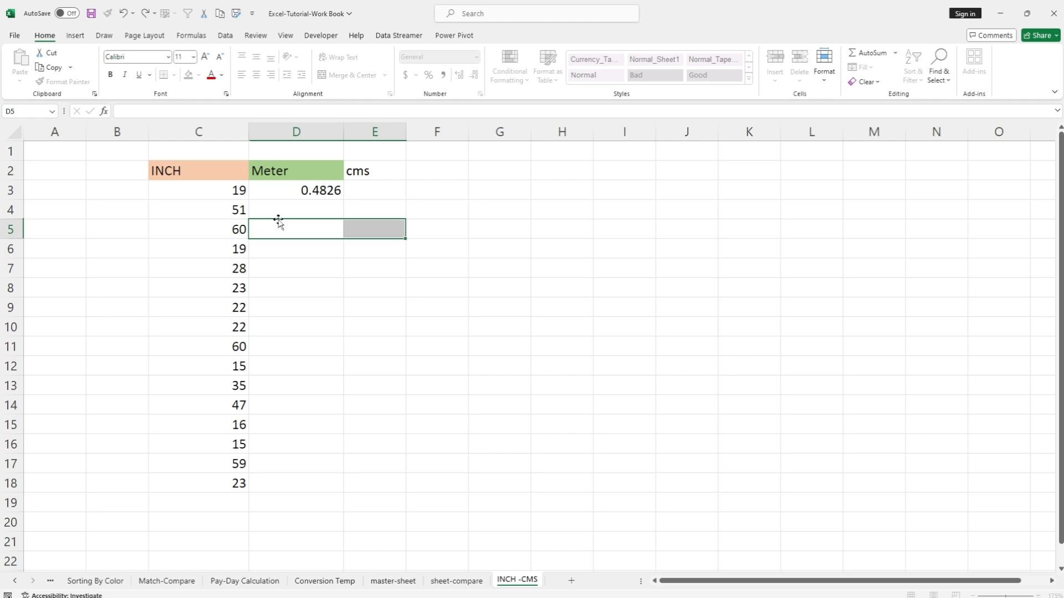
Step: Copy the formatting of the Meter header in D2 to the cms header in E2
left_click(280, 165)
left_click(63, 82)
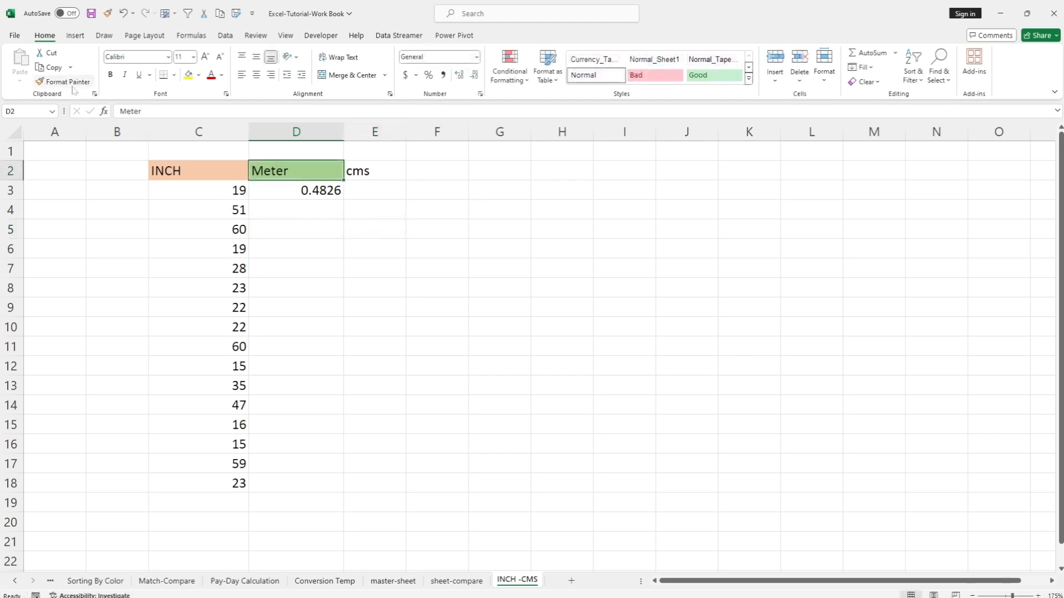
left_click(360, 171)
Step: Enter the formula =D3*100 in E3 to convert the metre value to centimetres
left_click(322, 191)
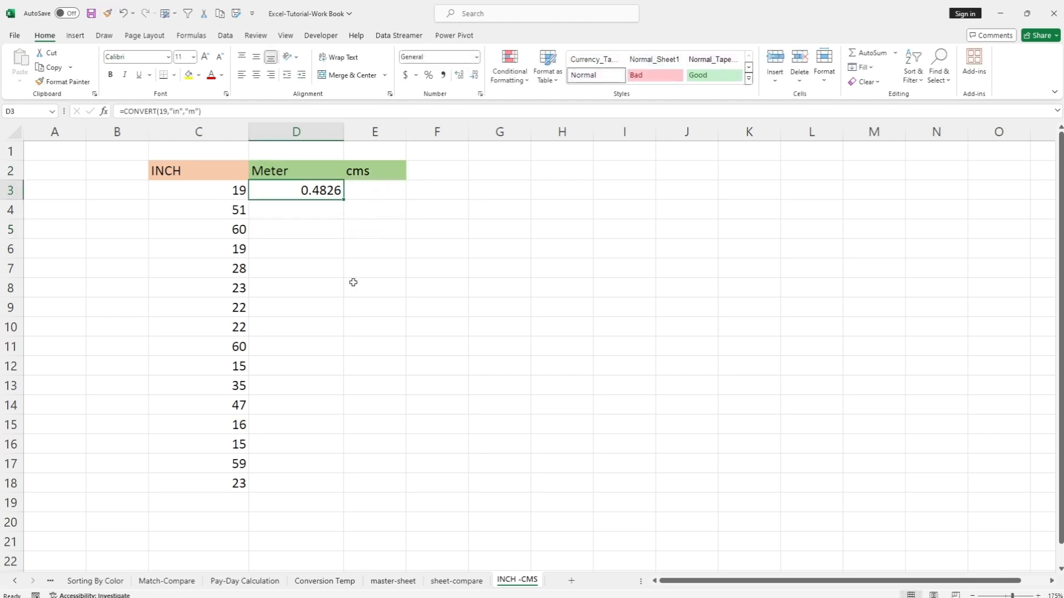
double_click(373, 185)
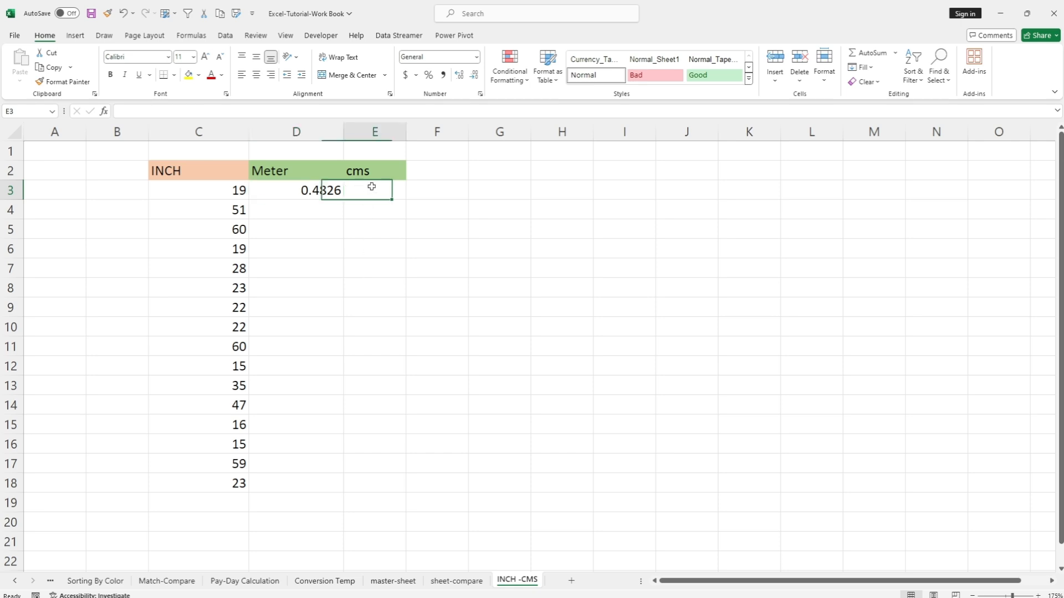
type("=")
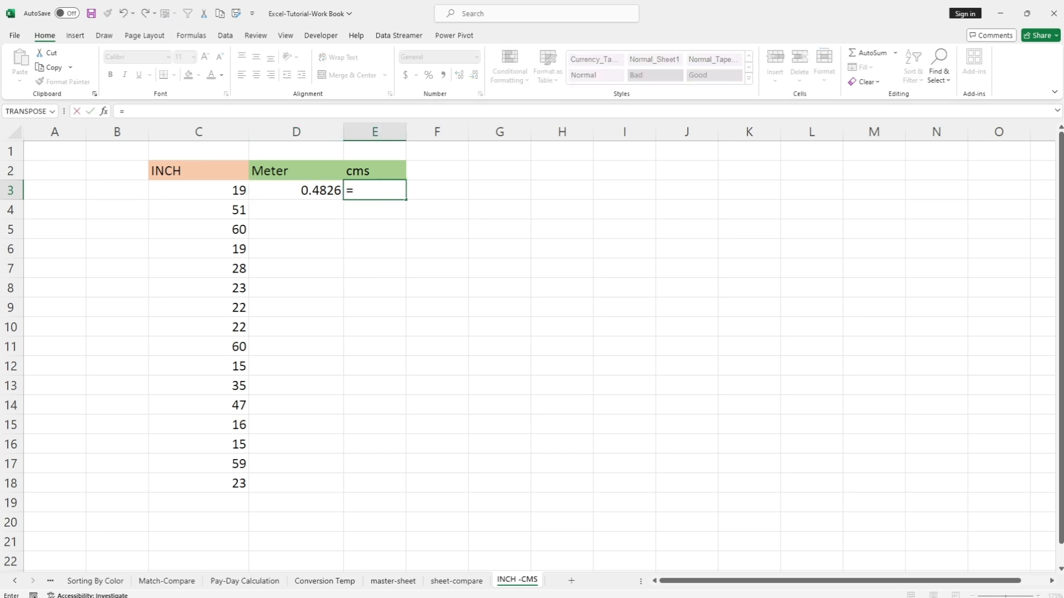
left_click(310, 190)
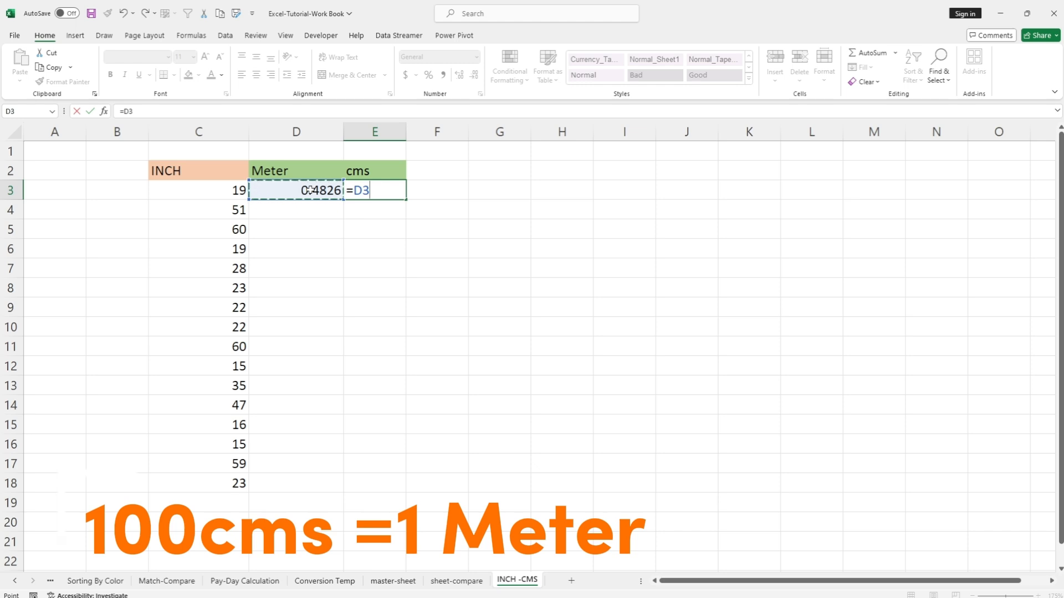
type("*")
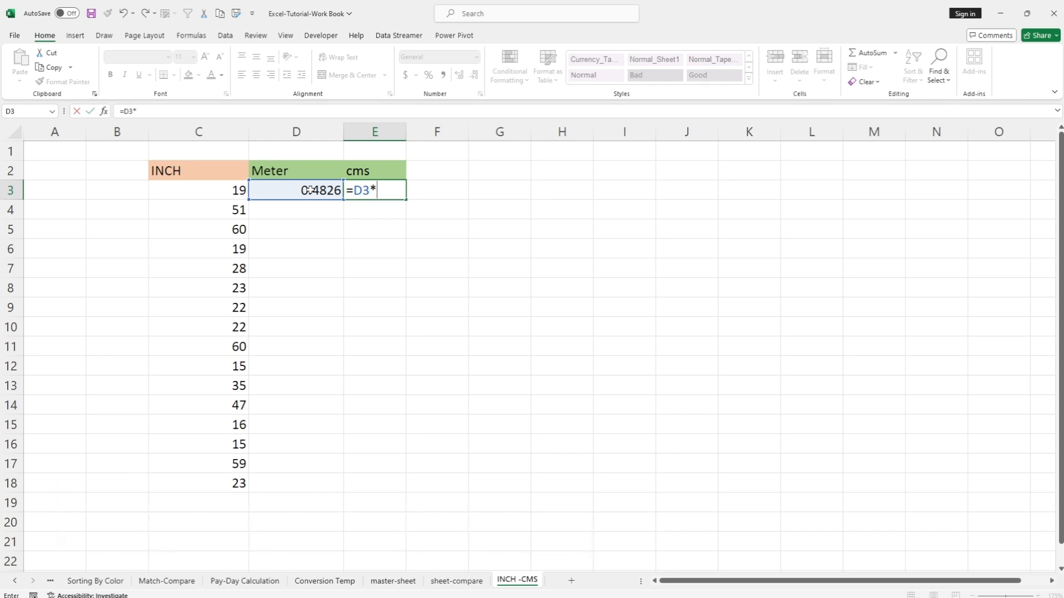
type("100")
key("Return")
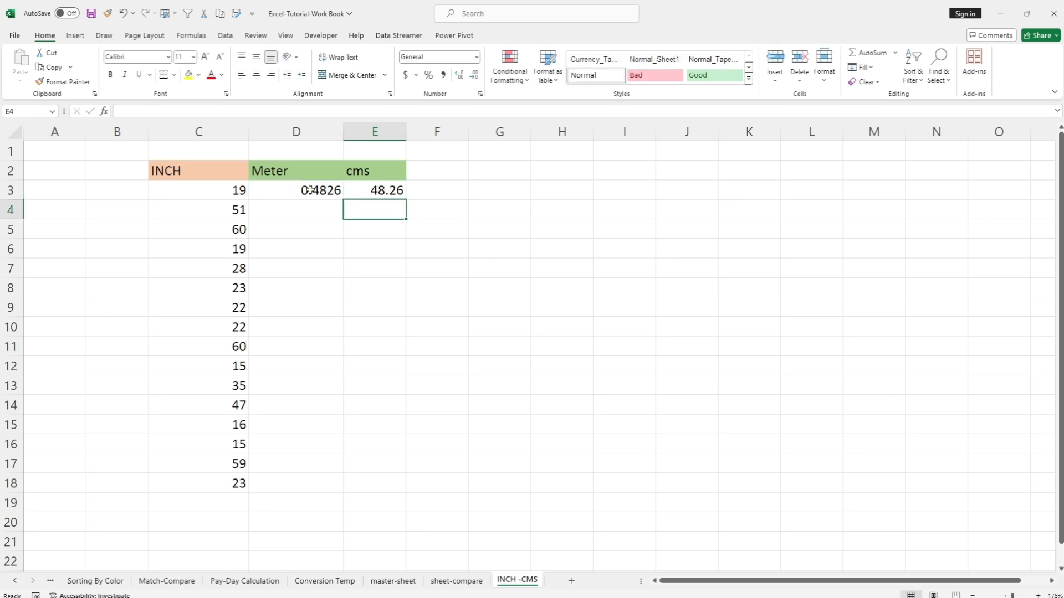
left_click(339, 250)
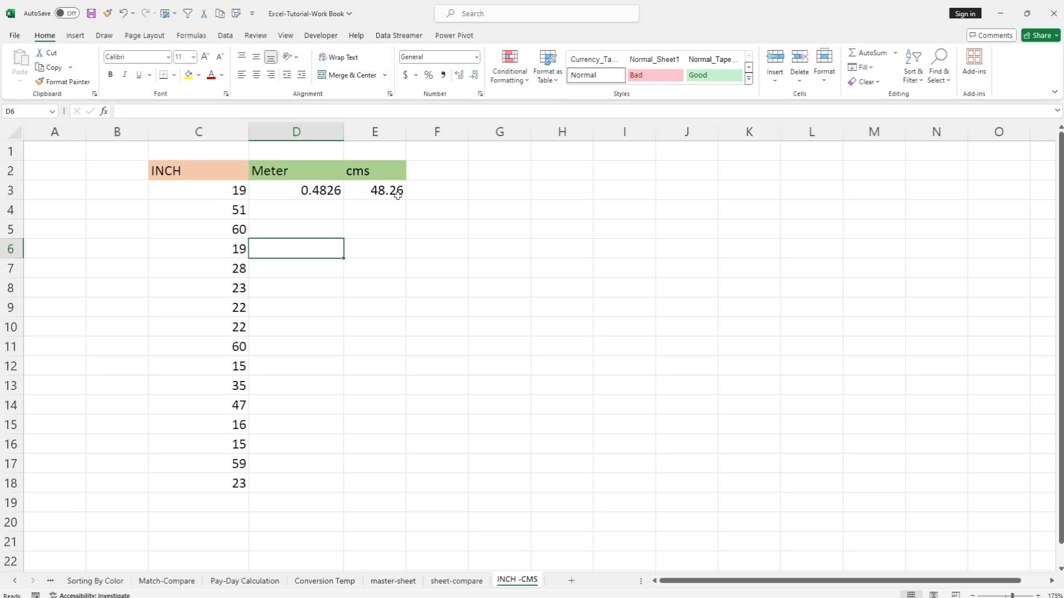
Step: Fill the CONVERT formula from D3 down the Meter column through D18
left_click(319, 195)
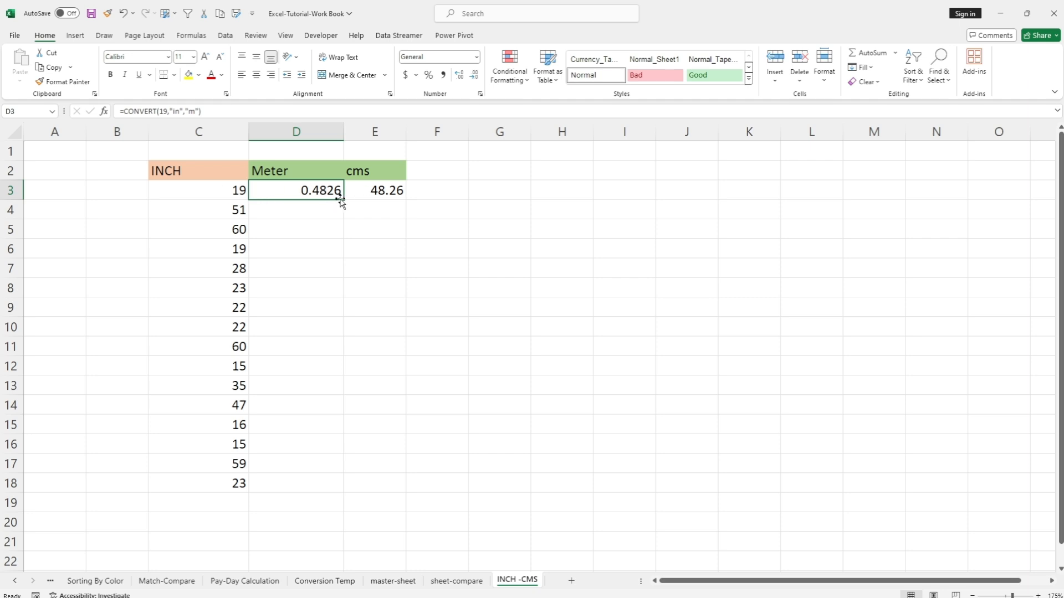
left_click_drag(343, 203, 330, 489)
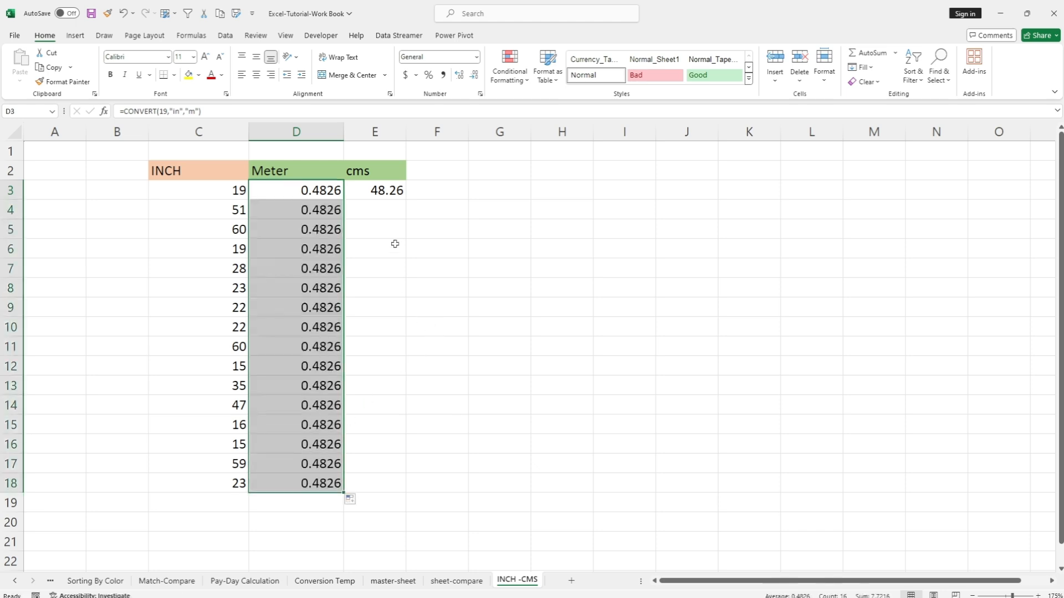
Step: Fill the =D3*100 formula from E3 down the cms column through E18
left_click(385, 192)
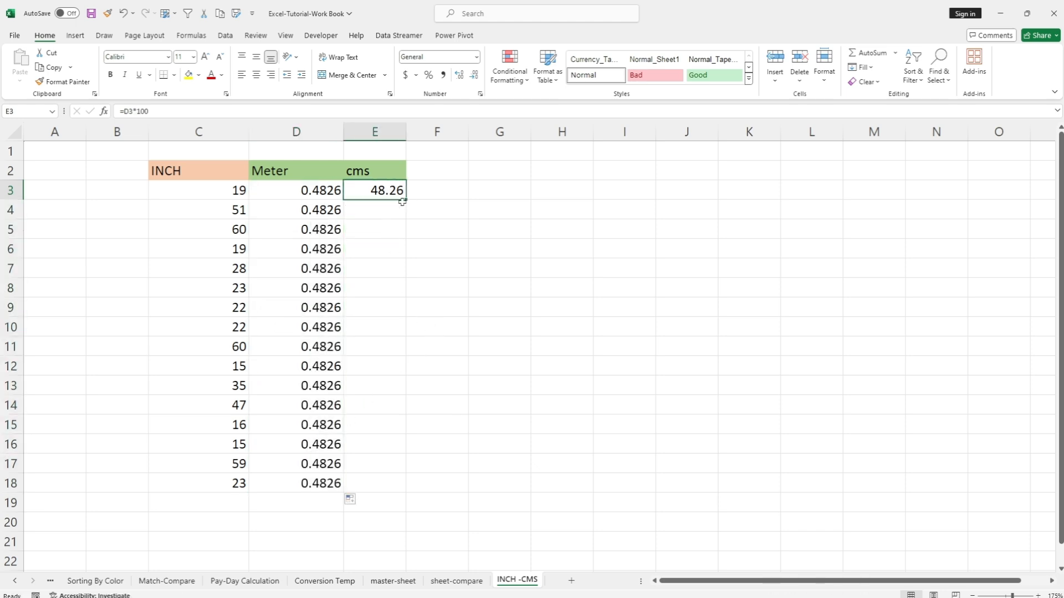
left_click_drag(404, 202, 399, 490)
Step: Replace the fixed number in D3's CONVERT formula with cell reference C3, making it =CONVERT(C3,"in","m")
key("Left")
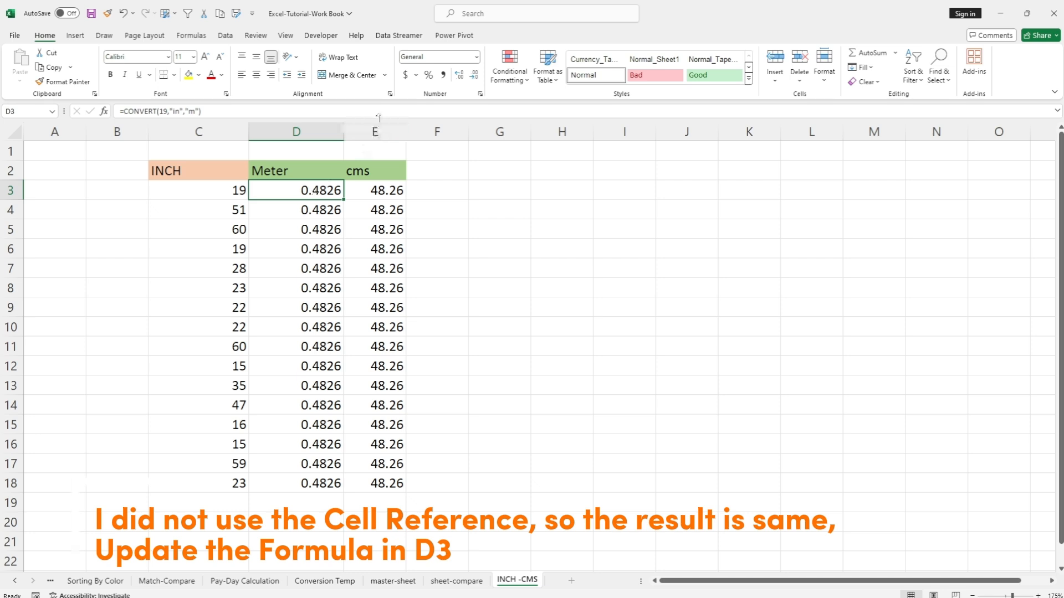
key("F2")
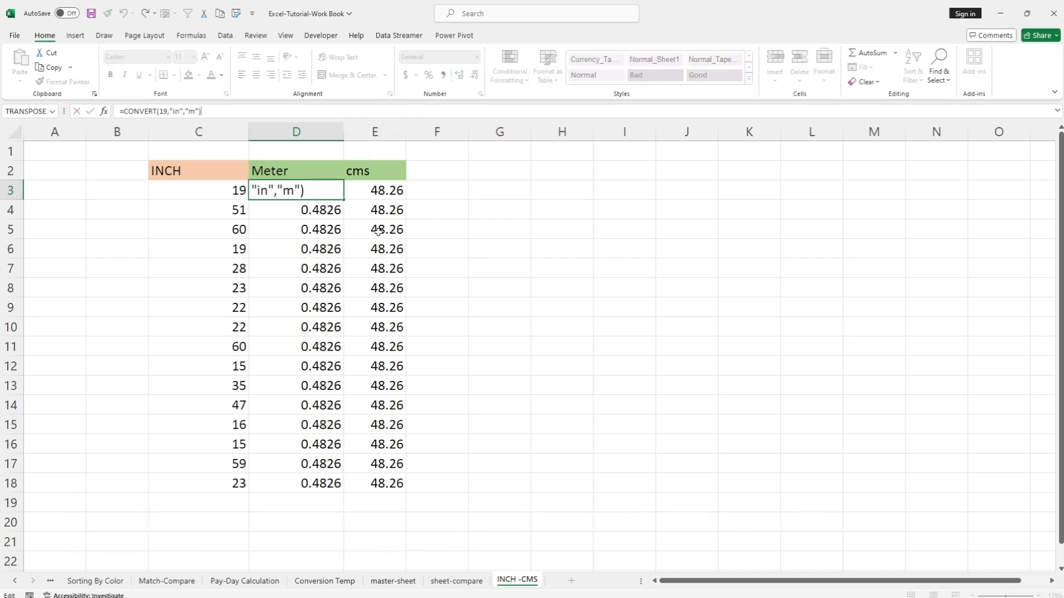
key("Escape")
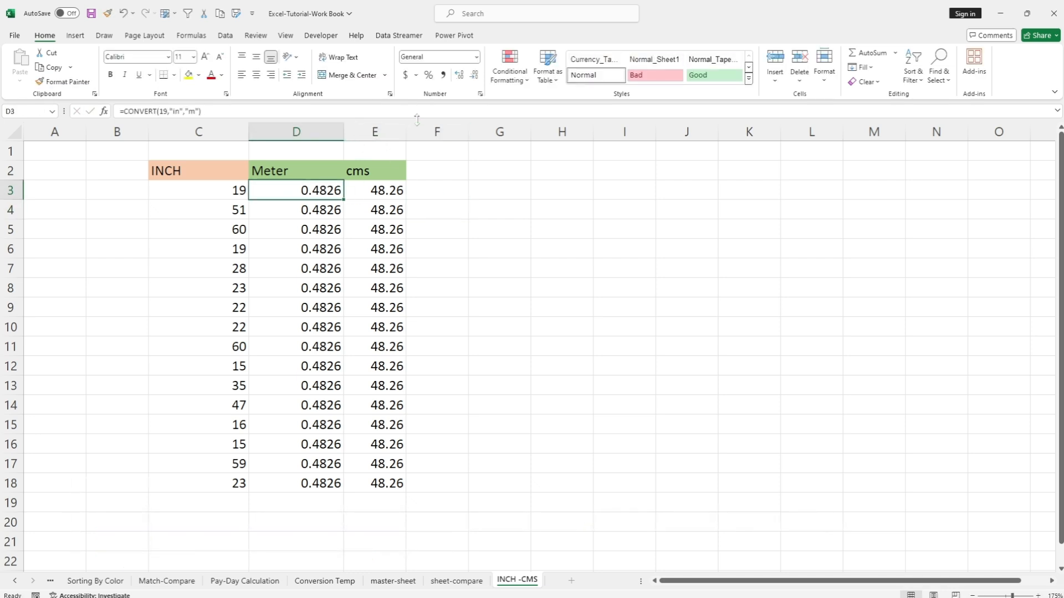
left_click_drag(416, 119, 408, 174)
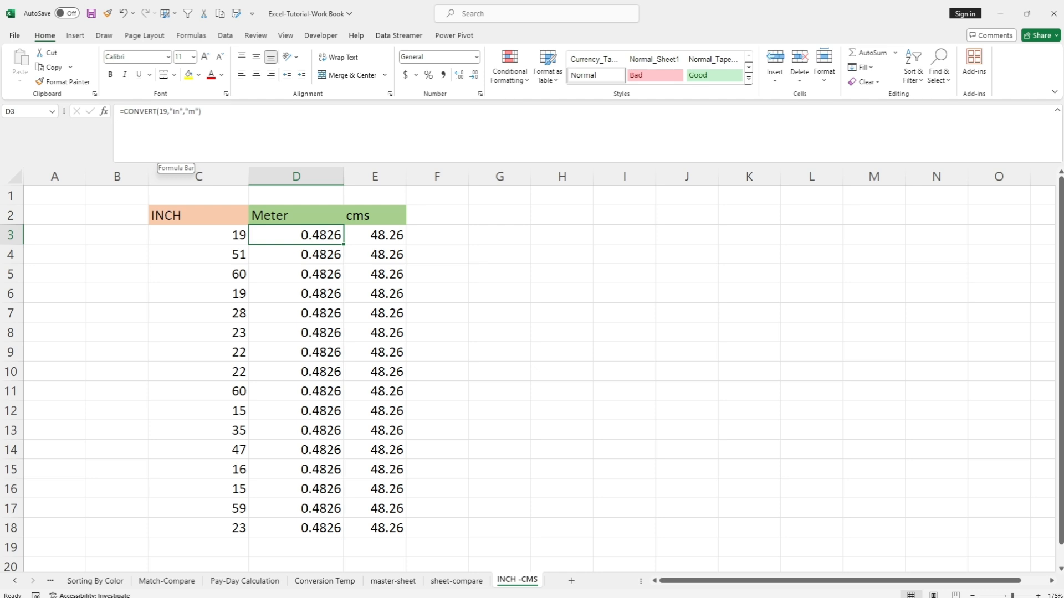
left_click(168, 111)
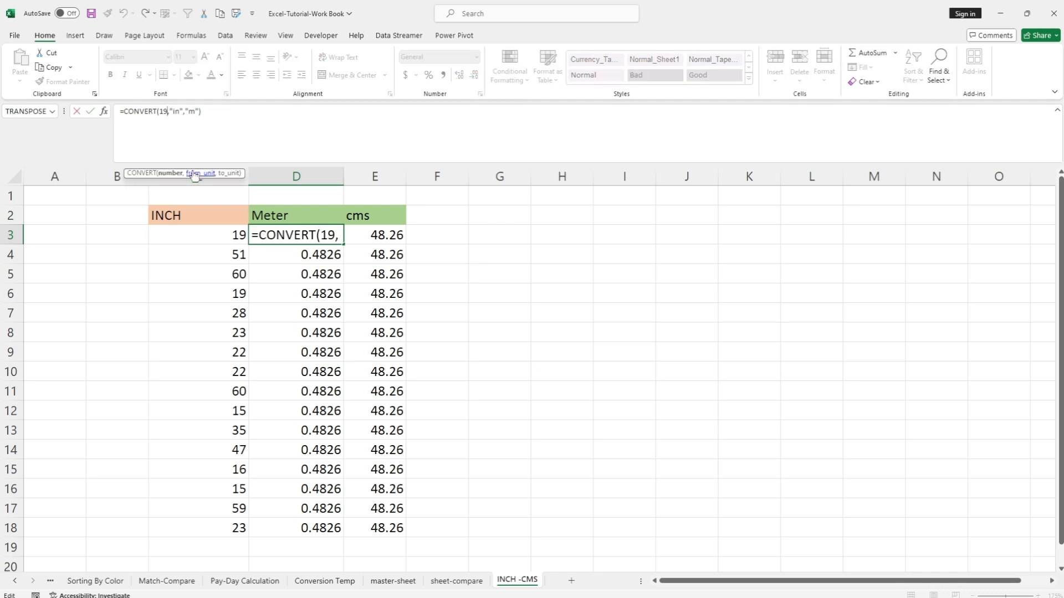
key("BackSpace")
key("BackSpace")
type("C")
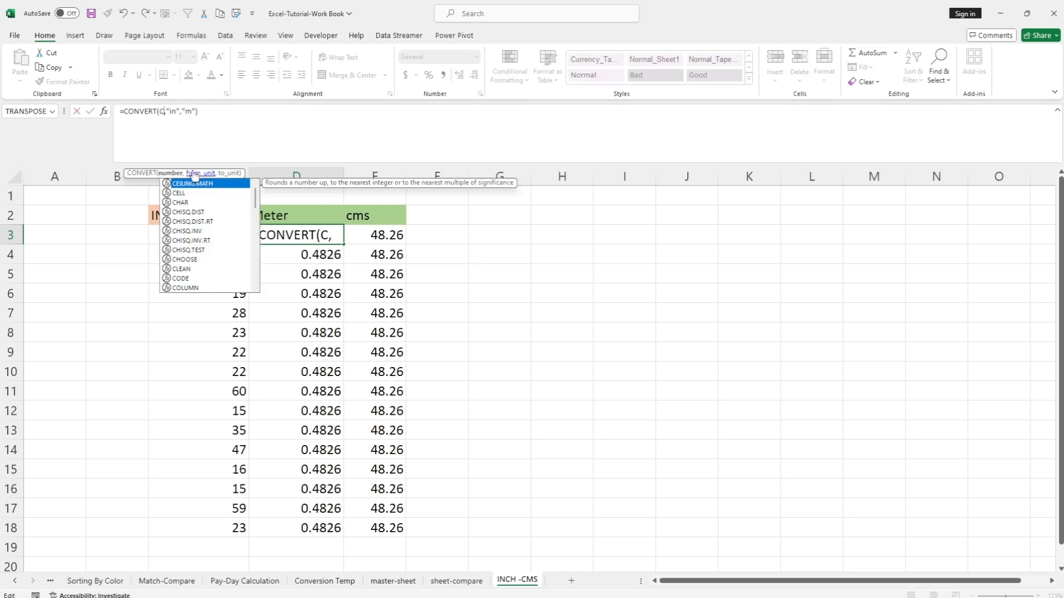
type("3")
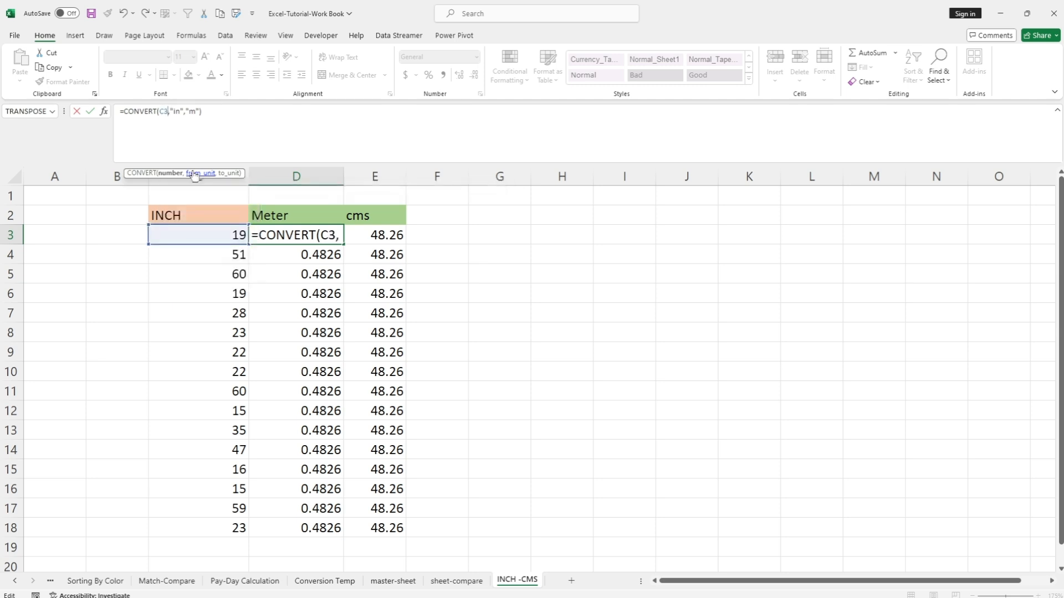
key("Return")
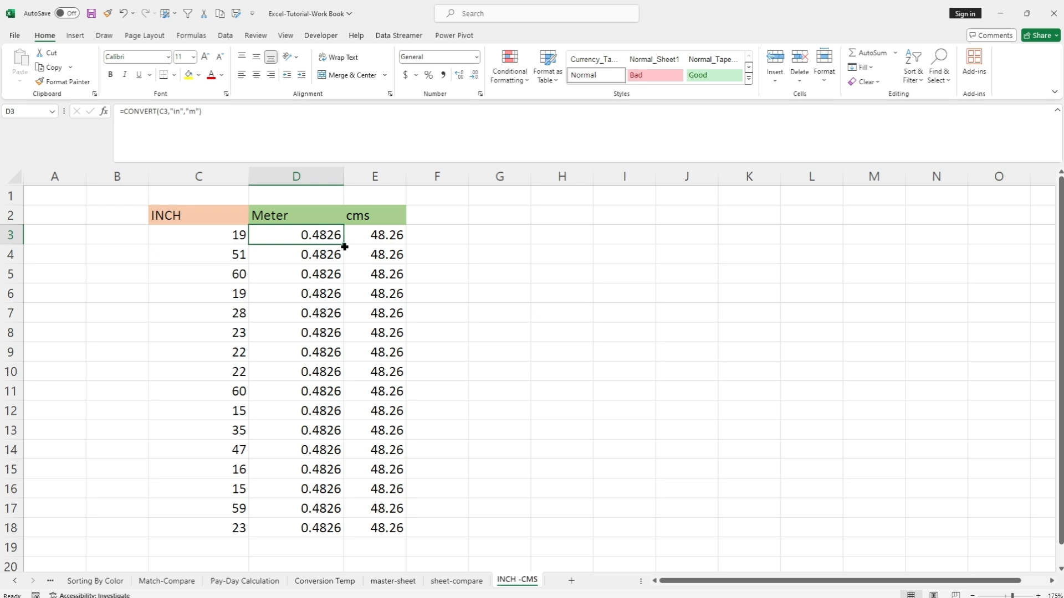
Step: Fill the cell-reference CONVERT formula from D3 down through D18 and check the inch and metre cells in row 14
left_click_drag(344, 244, 330, 533)
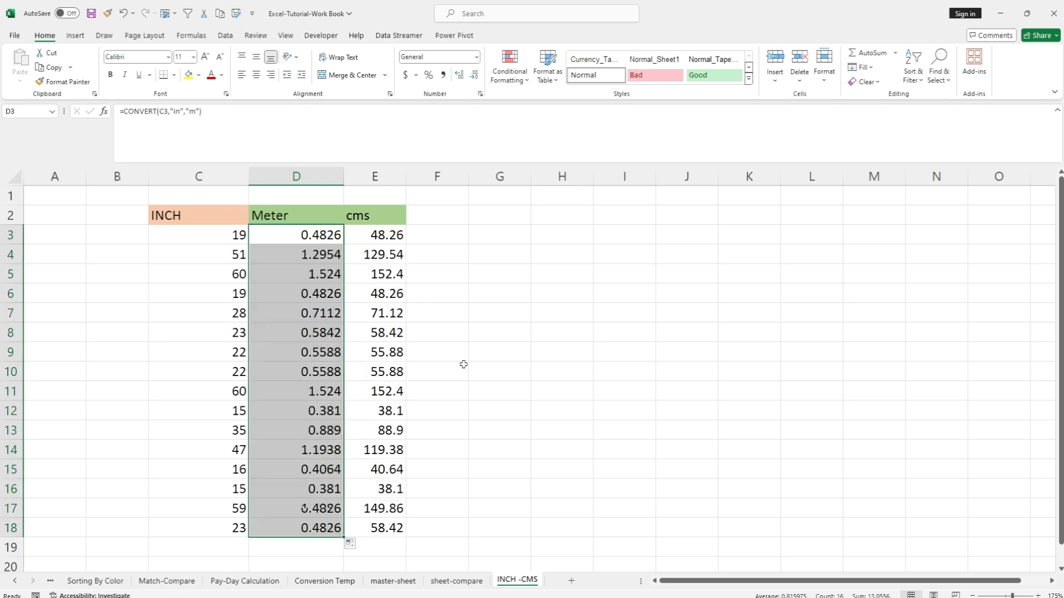
left_click(394, 239)
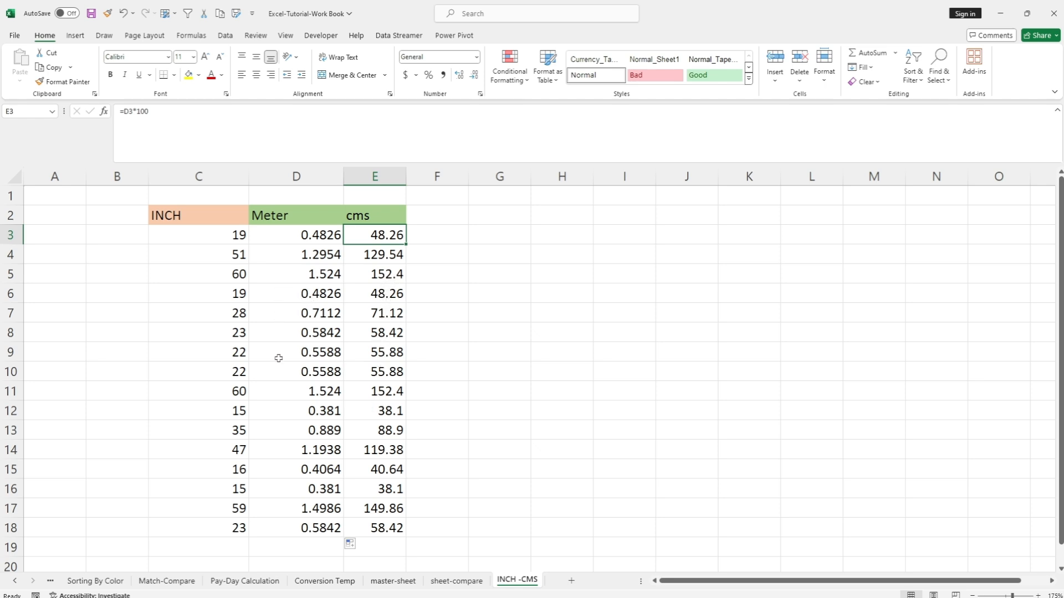
left_click(227, 449)
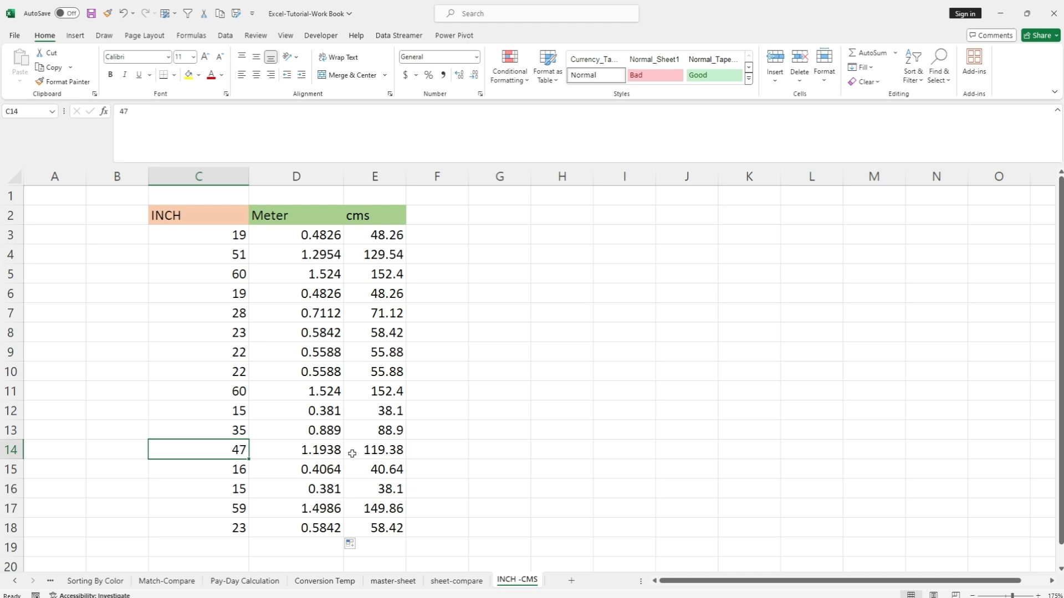
left_click(335, 449)
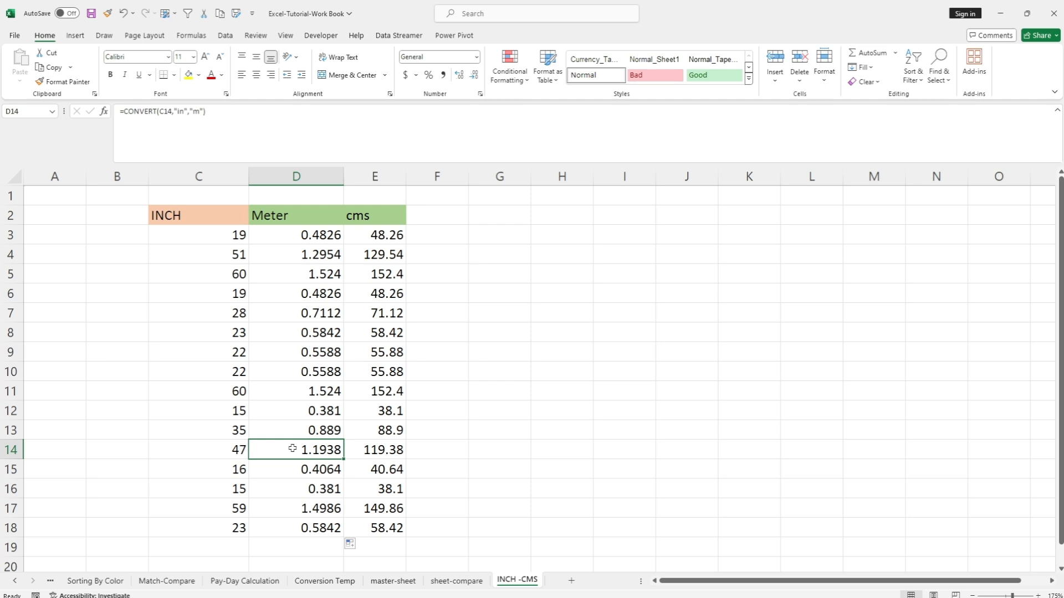
left_click(496, 351)
left_click(320, 237)
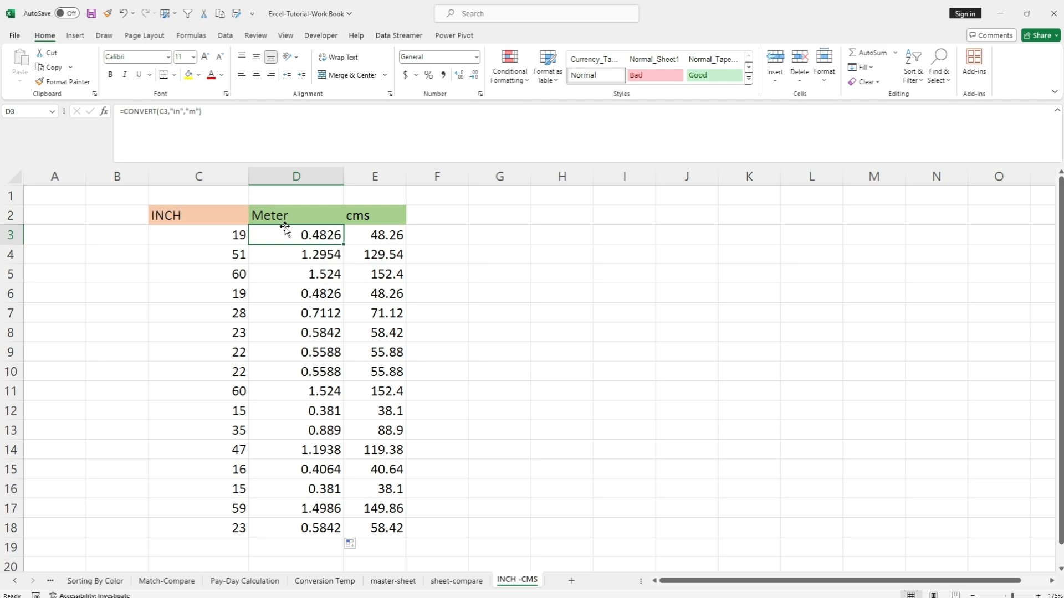
Step: Copy the Meter column D2:D18 and paste it as values only starting at I2
left_click_drag(291, 215, 283, 535)
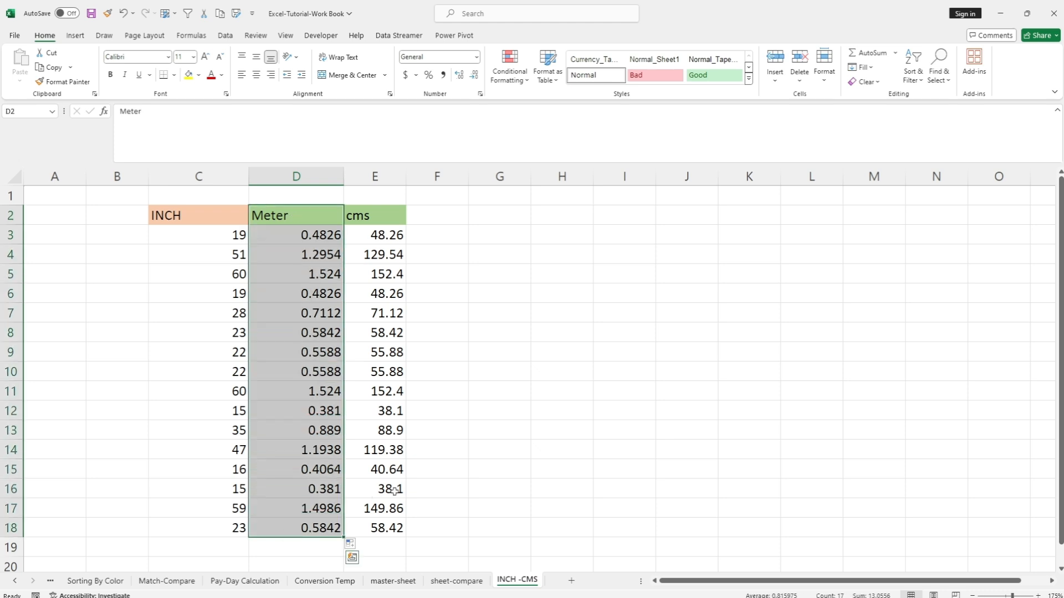
key("ctrl+c")
left_click(611, 215)
right_click(610, 215)
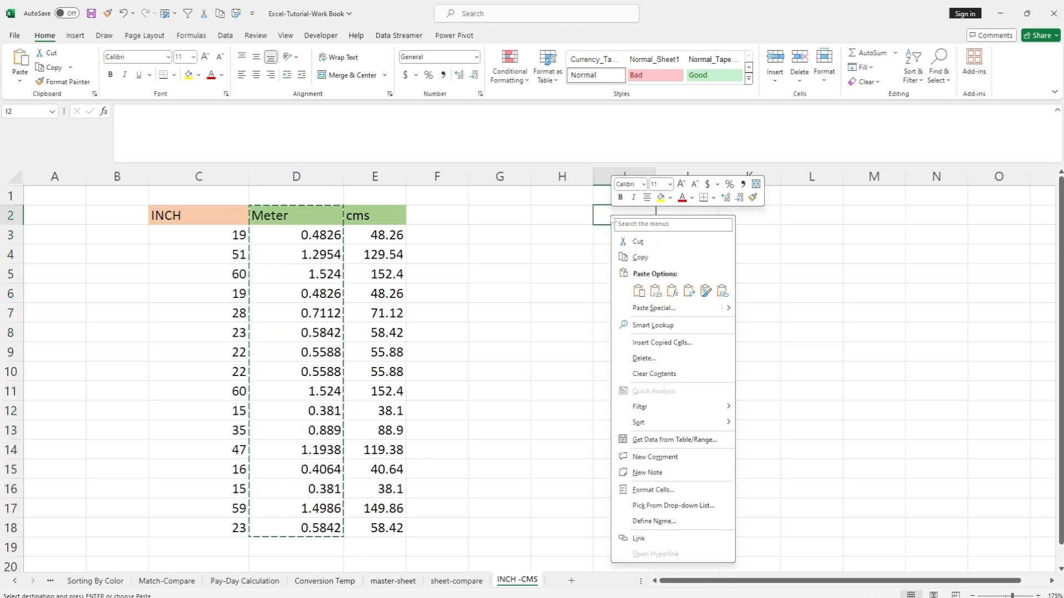
left_click(648, 287)
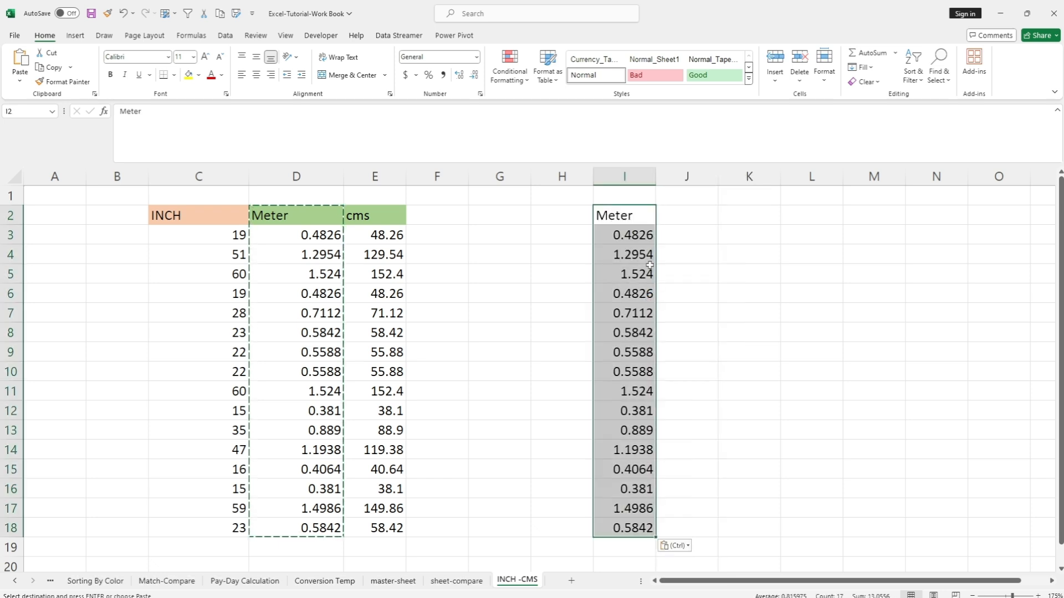
key("Escape")
Step: Copy the formatting of the Meter header in D2 to the pasted Meter header in I2
left_click(268, 215)
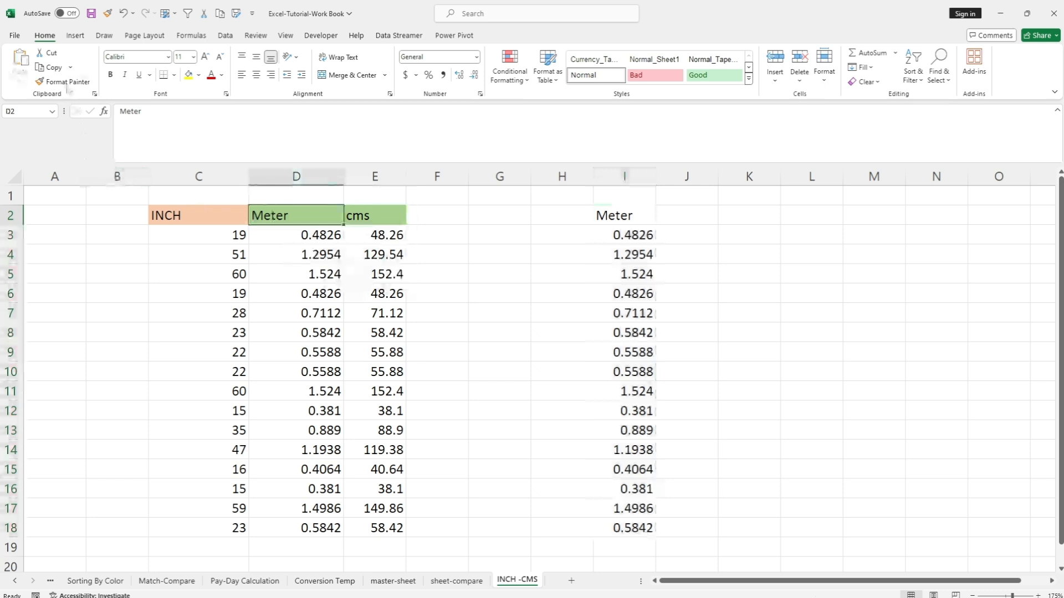
left_click(63, 82)
left_click(634, 217)
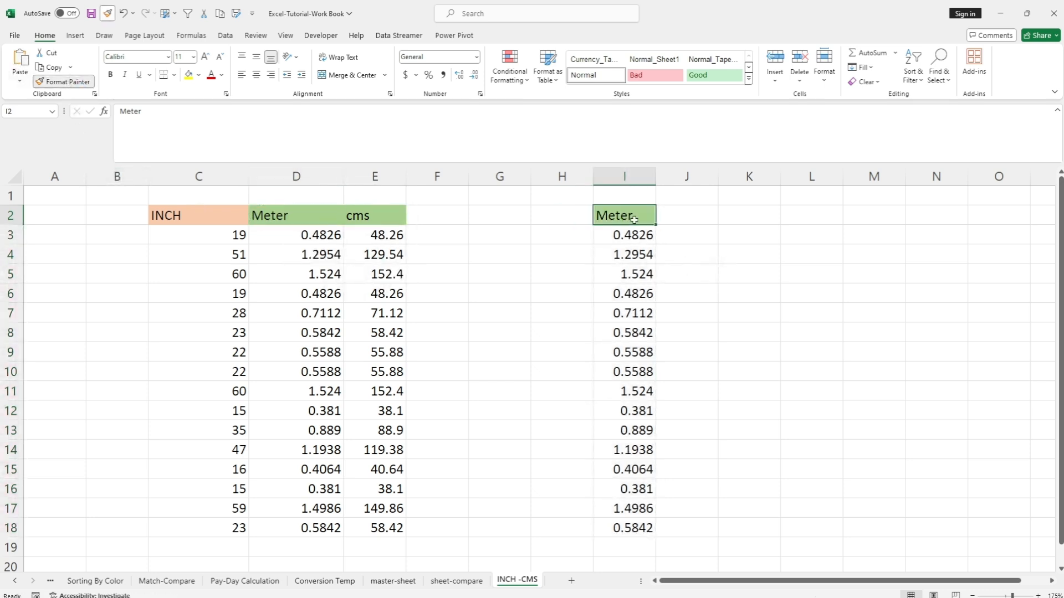
left_click(689, 217)
Step: Copy the INCH header from C2 to J2, beside the pasted Meter header
left_click(215, 211)
key("ctrl+c")
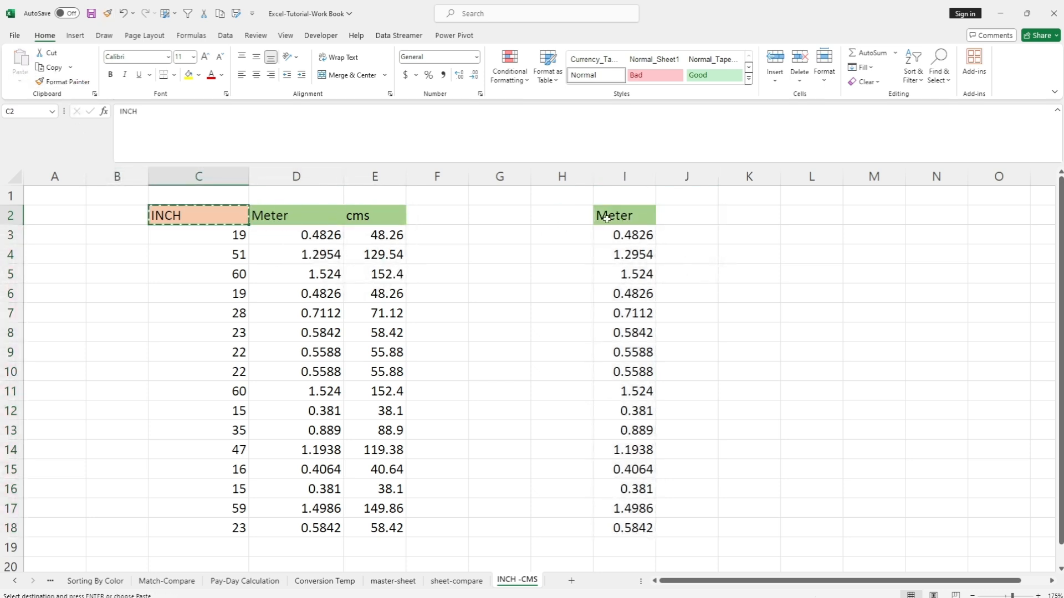
left_click(691, 221)
key("ctrl+v")
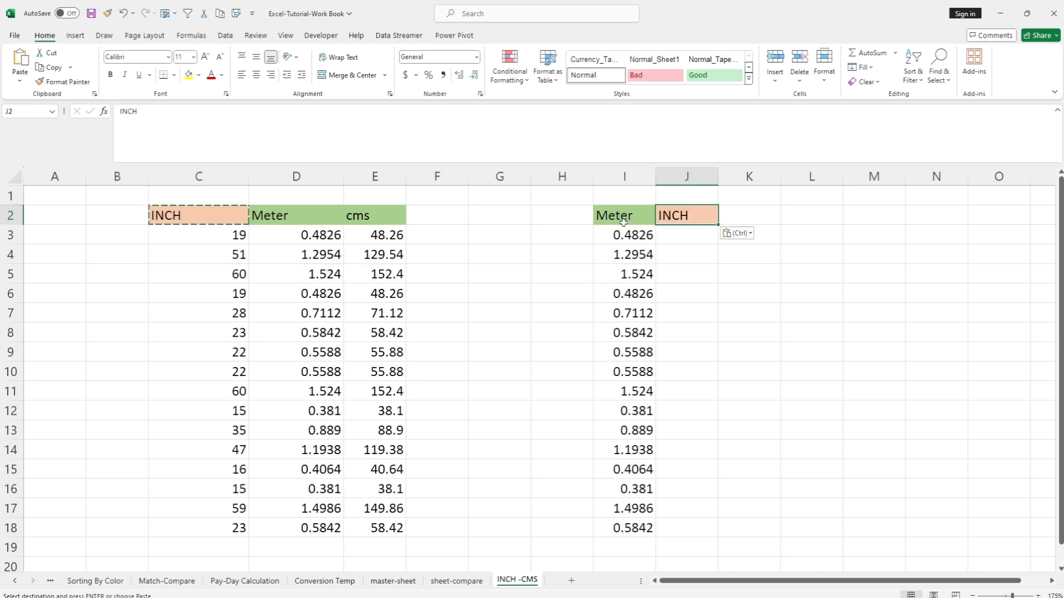
Step: Enter the formula =CONVERT(I3,"m","in") in J3 to convert the metre value back to inches
double_click(670, 236)
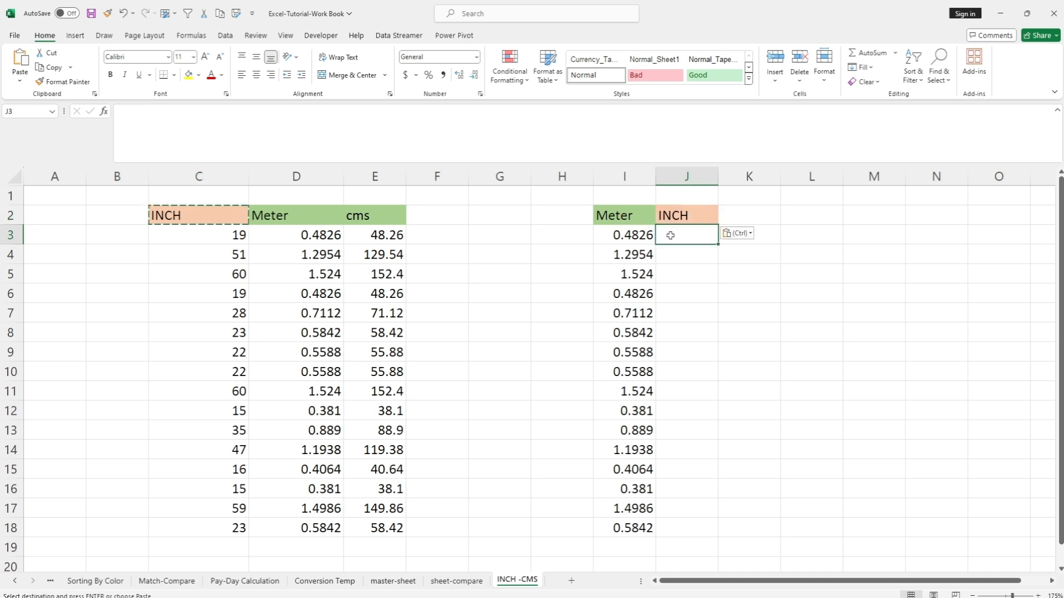
type("=")
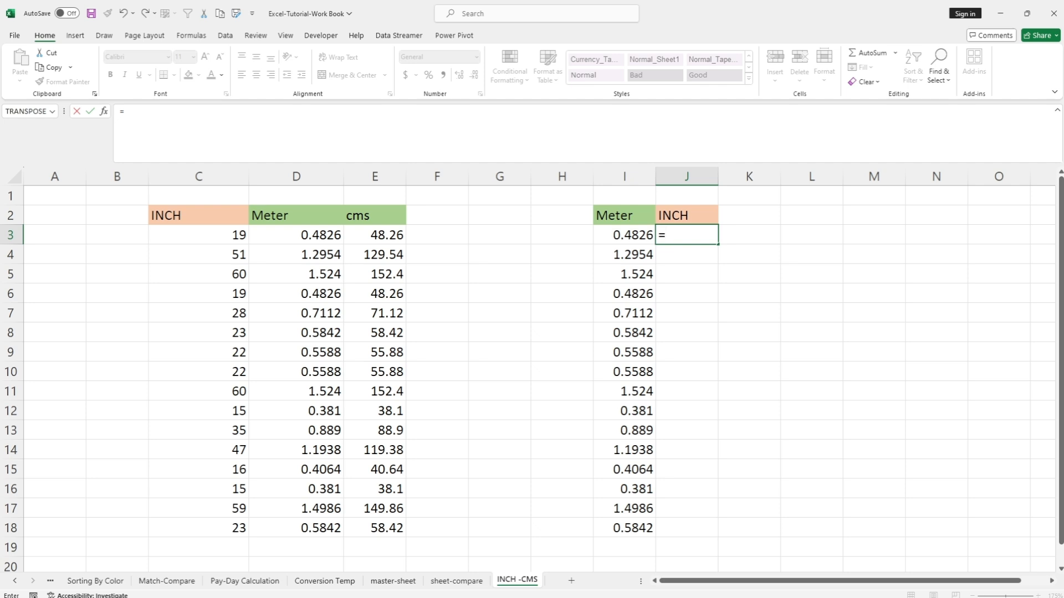
type("CONVERT")
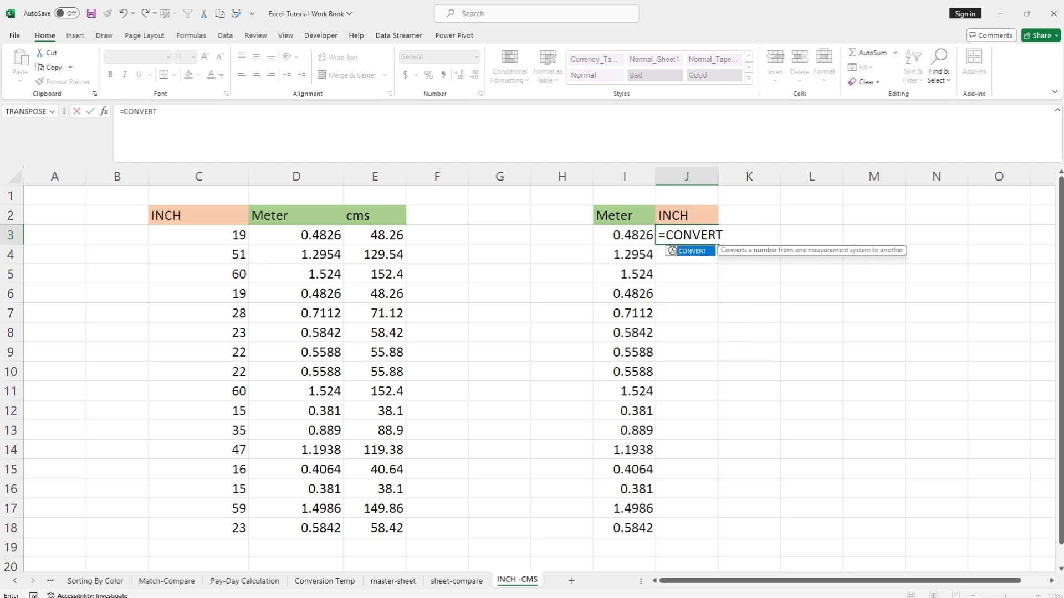
type("(")
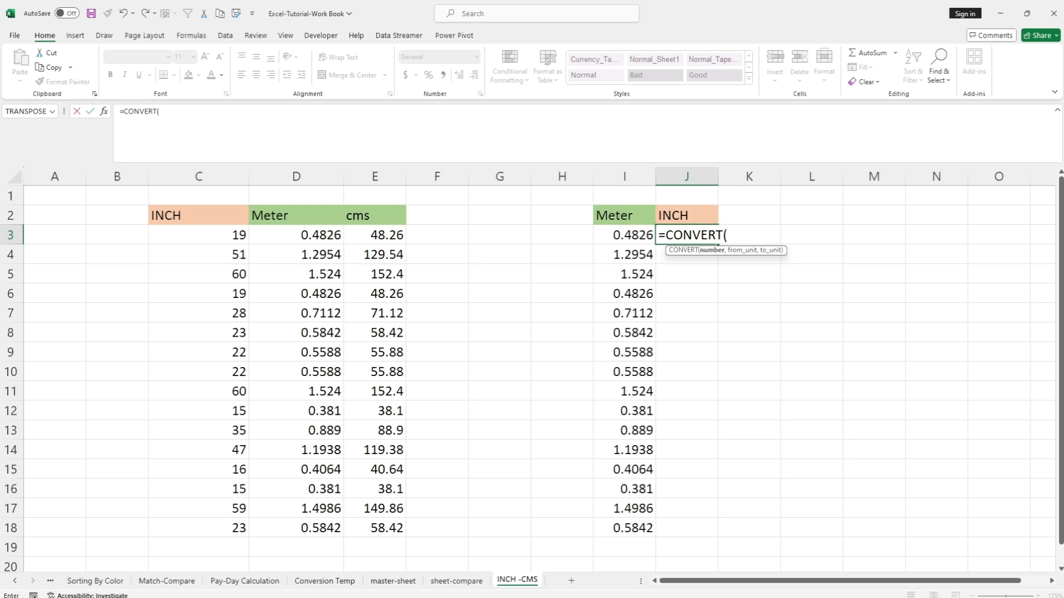
left_click(638, 234)
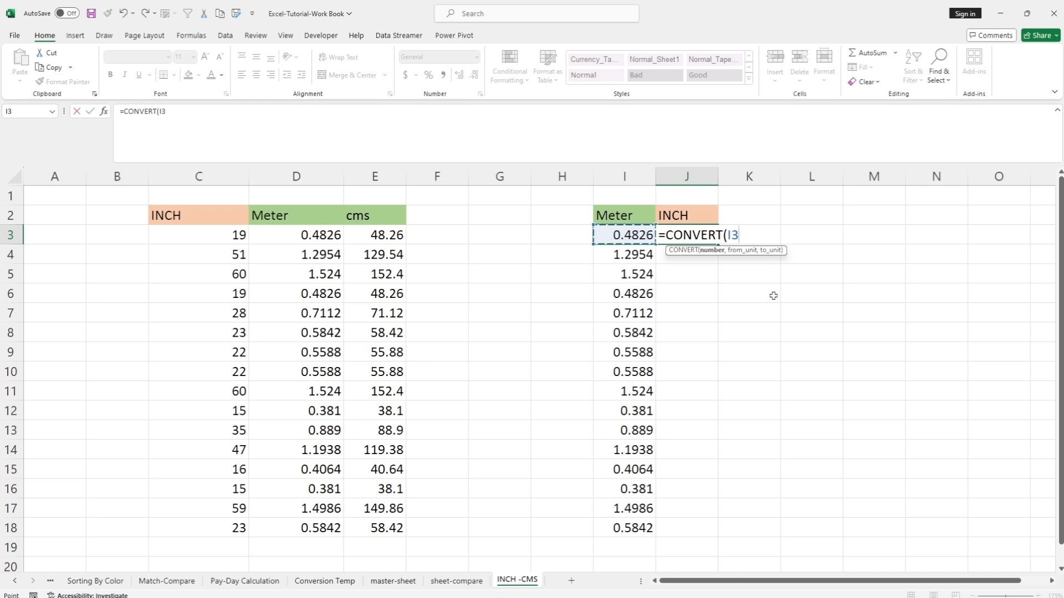
type(",")
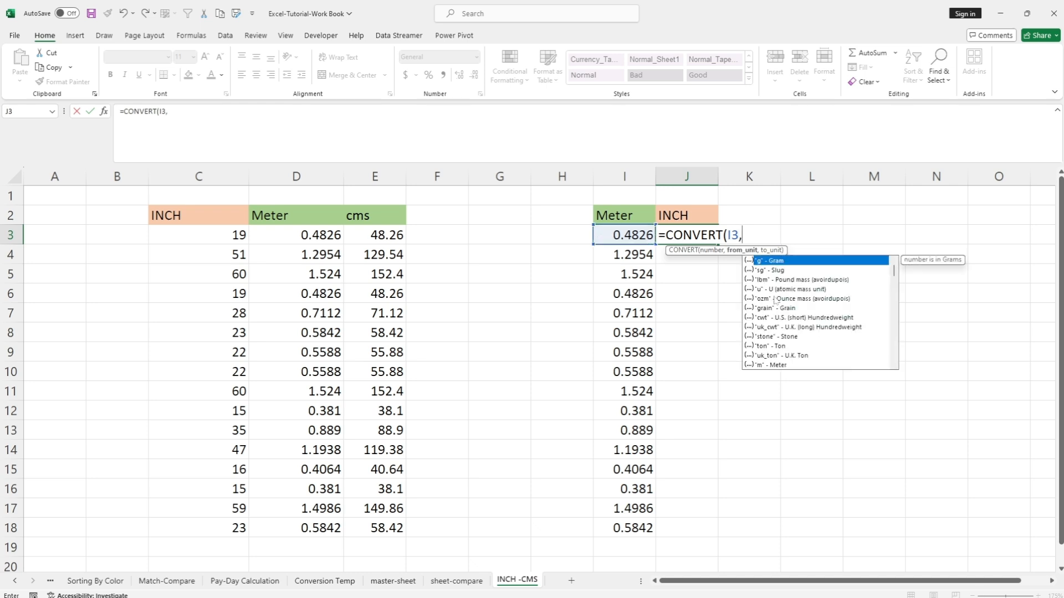
type("\"m")
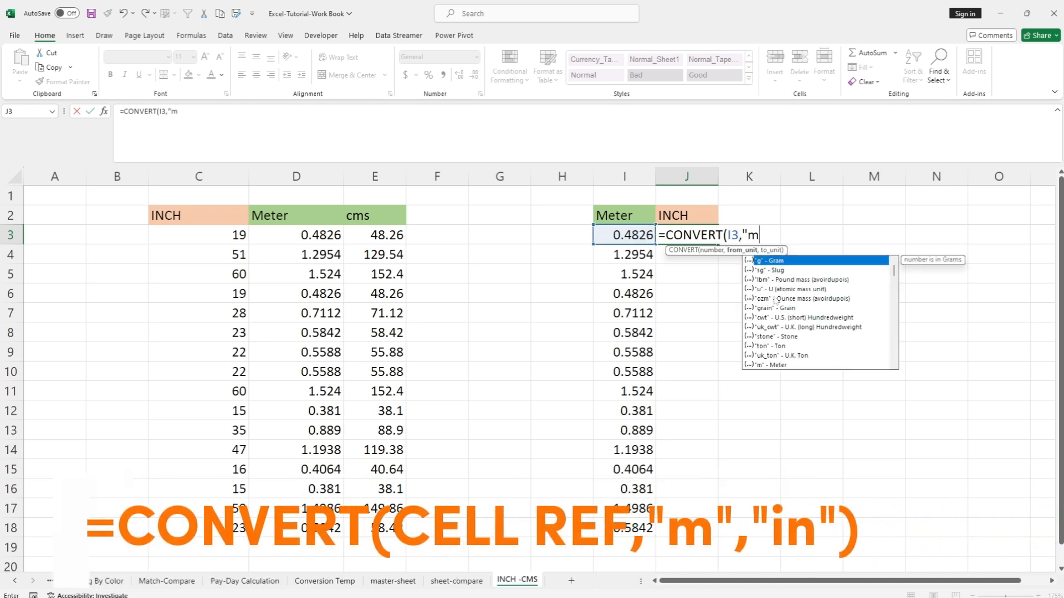
type("\"")
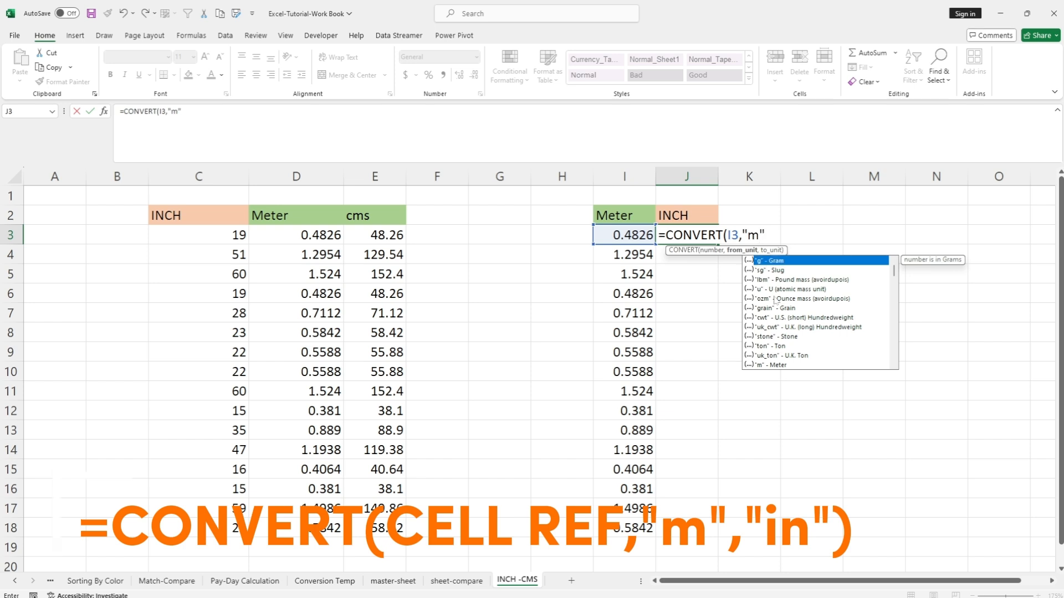
type(",")
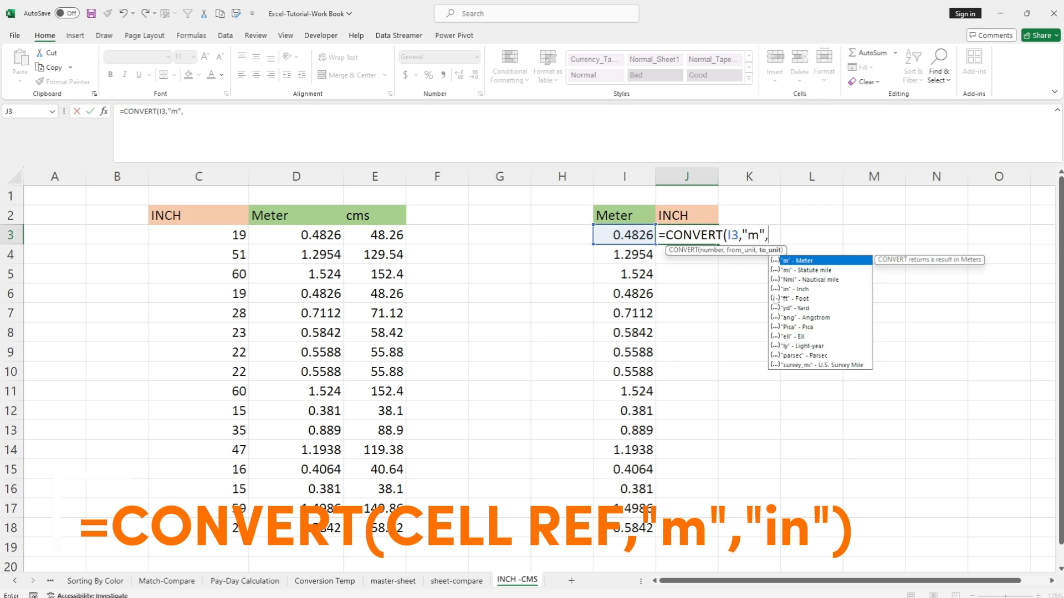
type("in\")")
key("Return")
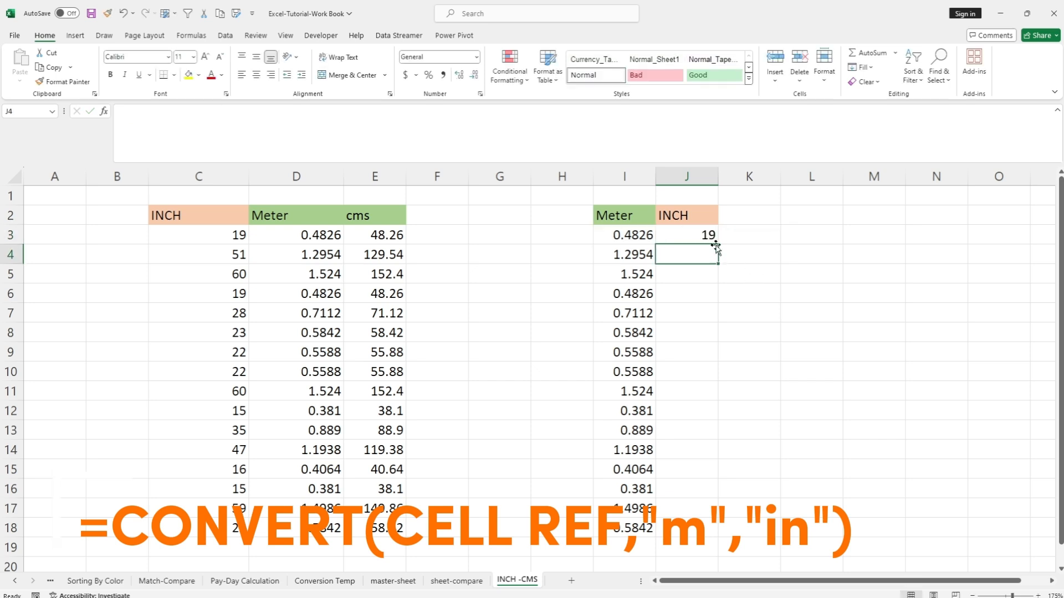
Step: Fill the metre-to-inch CONVERT formula from J3 down the INCH column through J18
left_click(697, 234)
left_click_drag(718, 245, 737, 533)
left_click(806, 383)
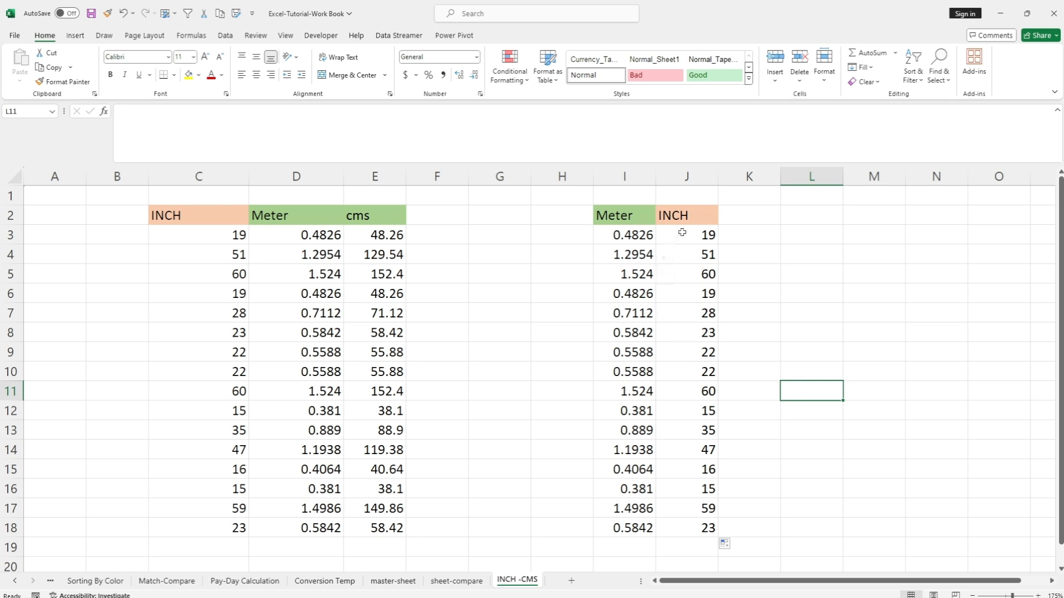
Step: Copy the converted INCH column J2:J18 to B2:B18 as values and compare it with the original inches in column C
left_click_drag(681, 218, 709, 530)
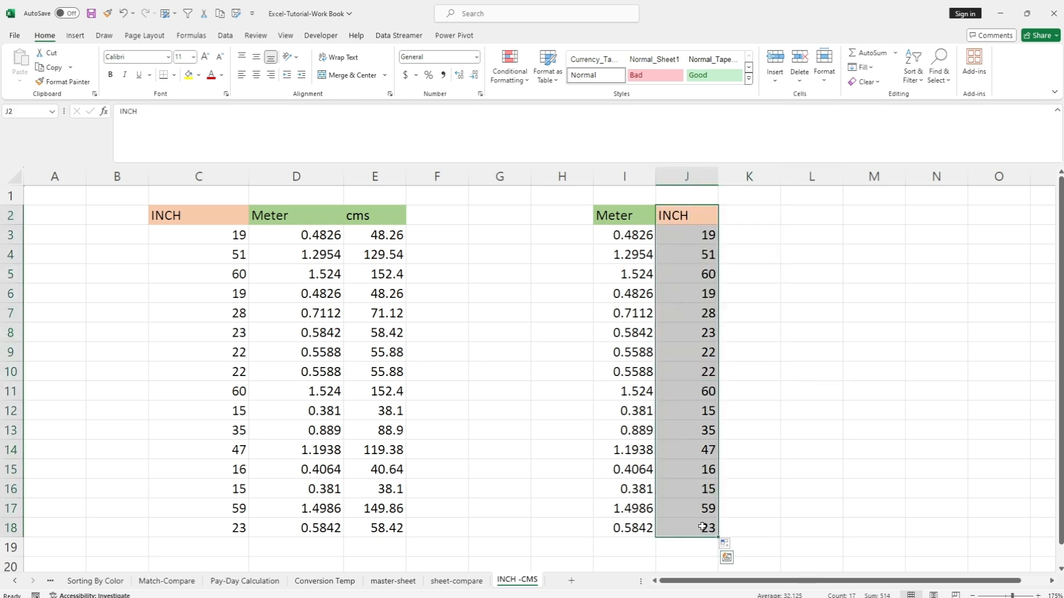
key("ctrl+c")
left_click(106, 219)
key("ctrl+v")
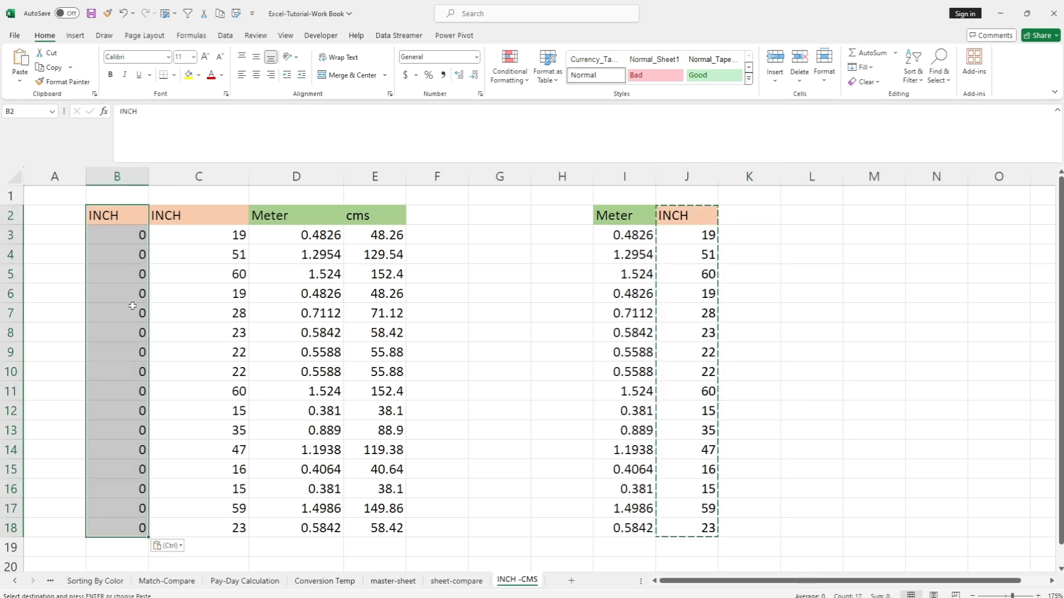
right_click(127, 307)
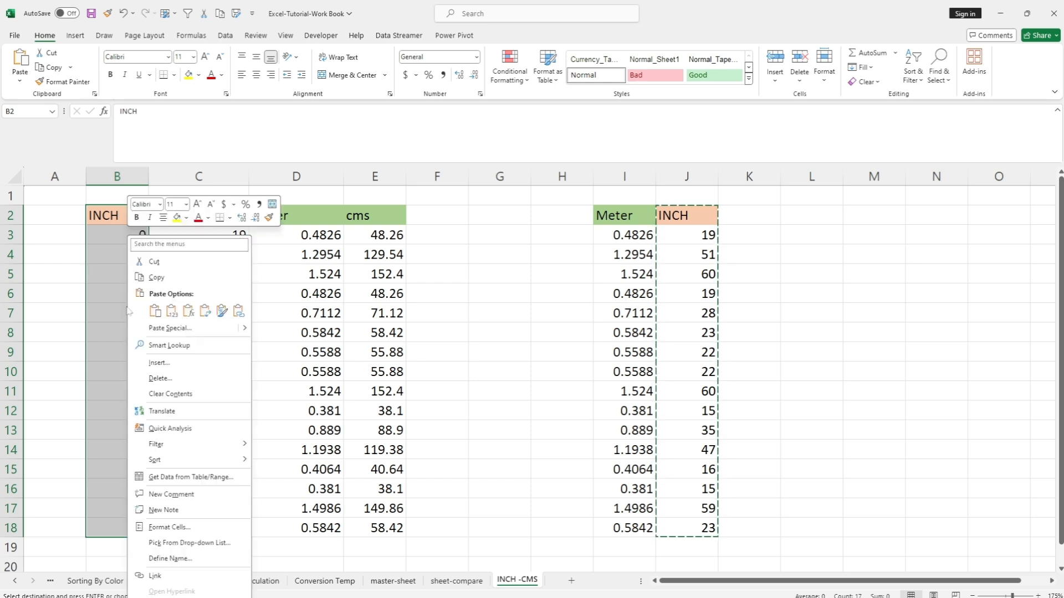
left_click(171, 313)
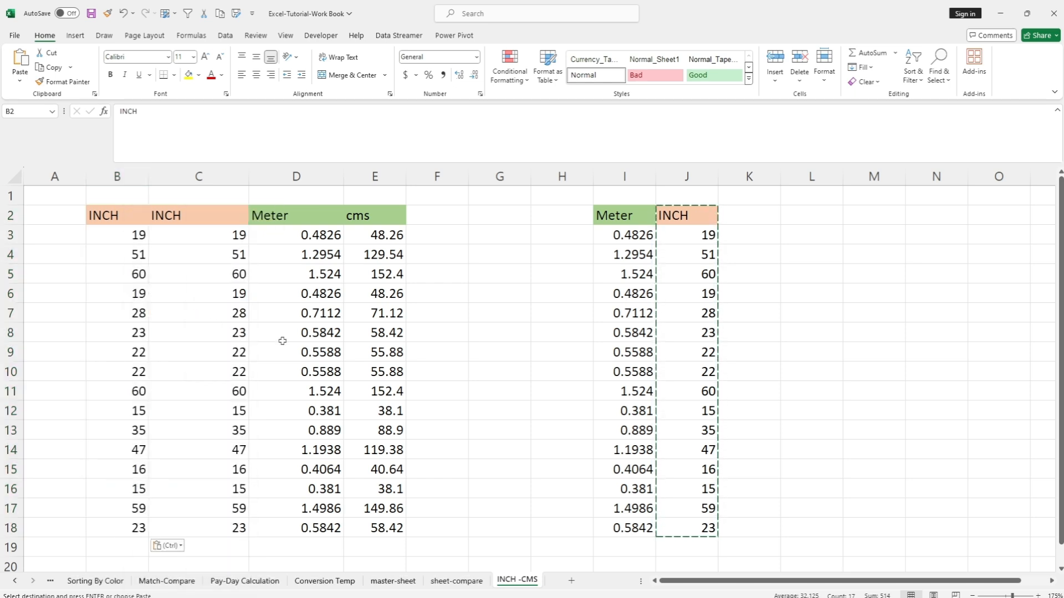
left_click(299, 332)
left_click_drag(127, 235, 219, 527)
left_click(211, 310)
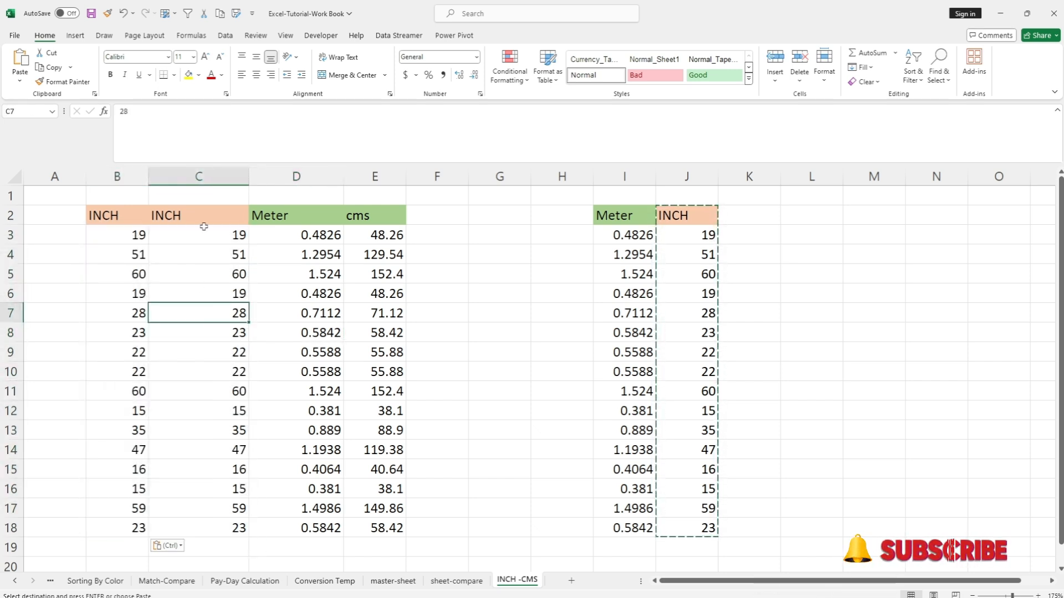
left_click(205, 230)
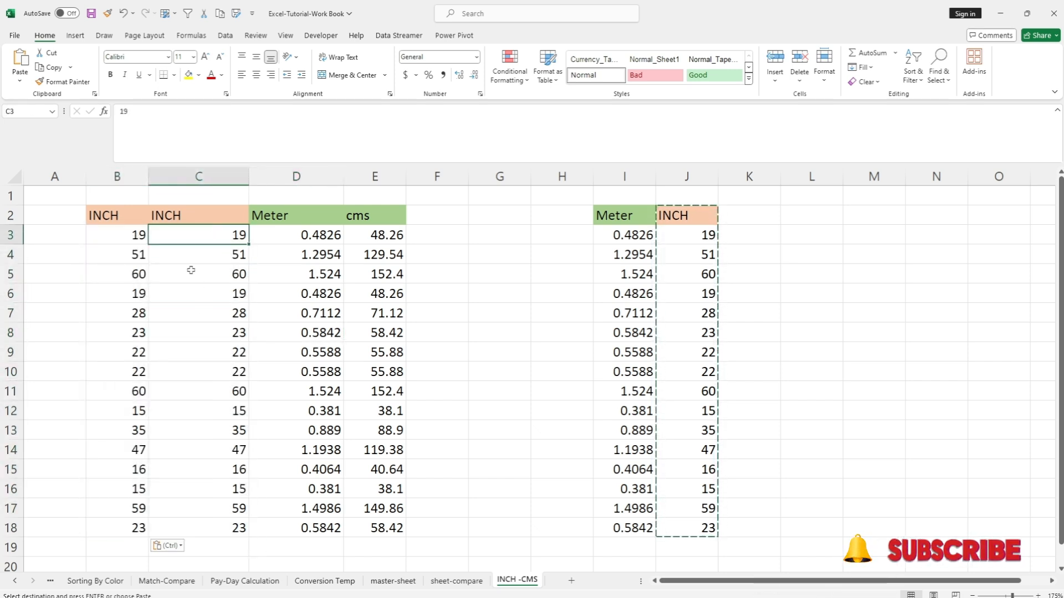